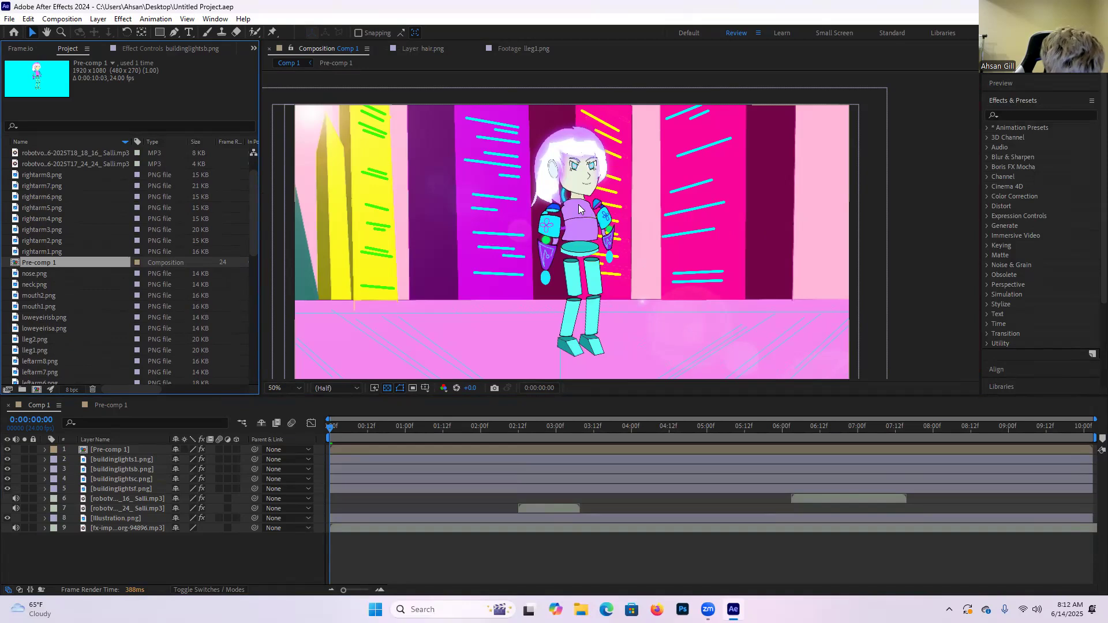
Step: Open the Pre-comp 1 layer of Comp 1 as its own composition
{"action": "left_click", "coordinate": [175, 545]}
{"action": "scroll", "coordinate": [143, 263], "scroll_direction": "down", "scroll_amount": 6}
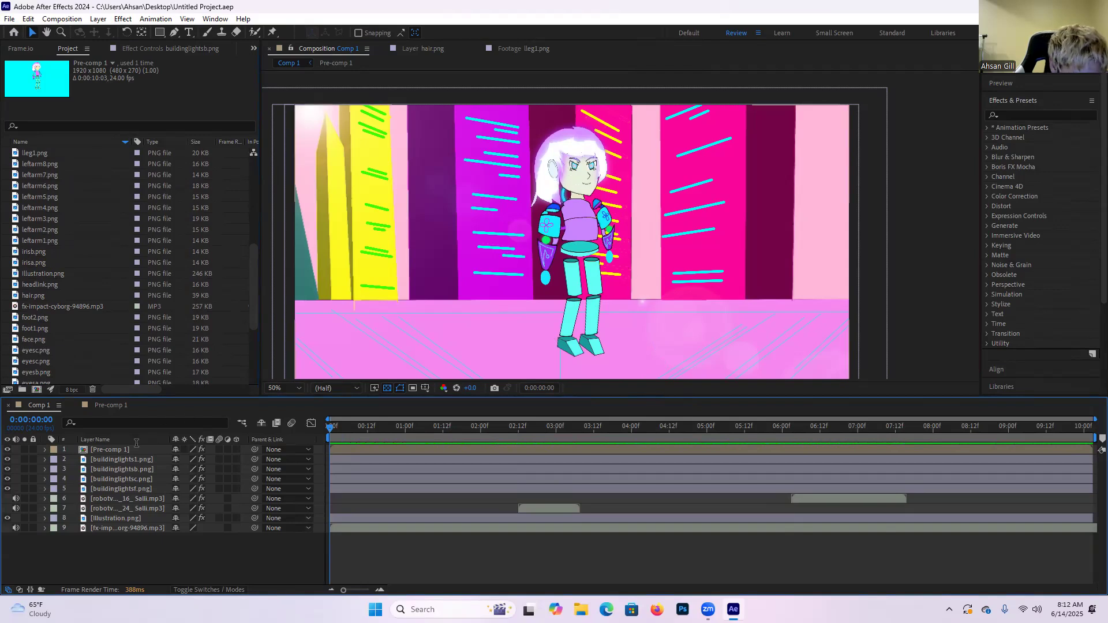
{"action": "left_click", "coordinate": [127, 448]}
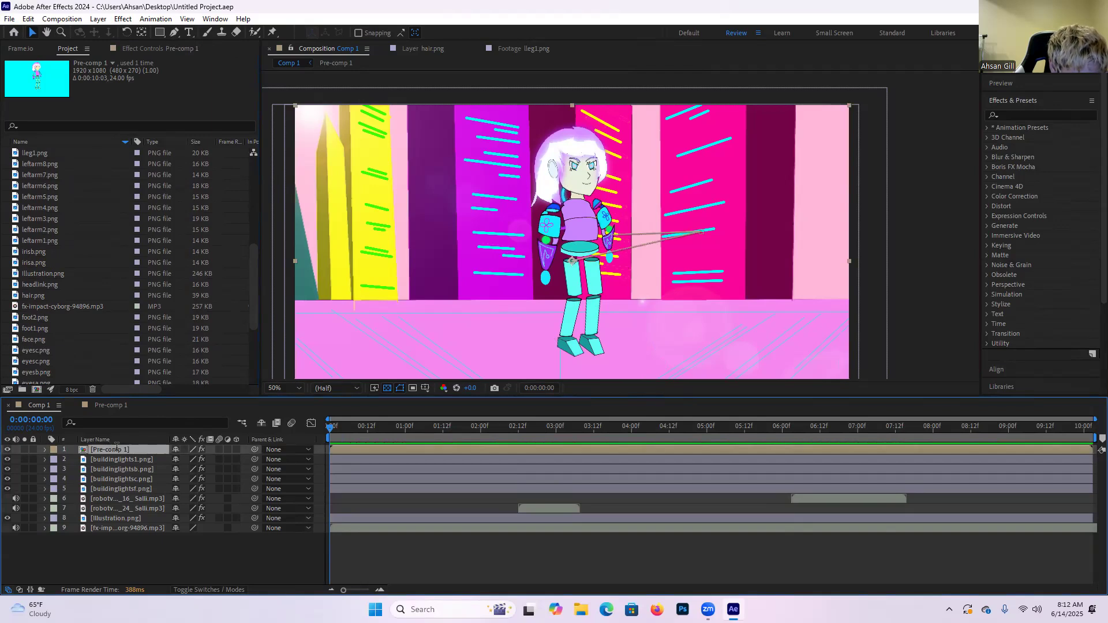
{"action": "double_click", "coordinate": [116, 448]}
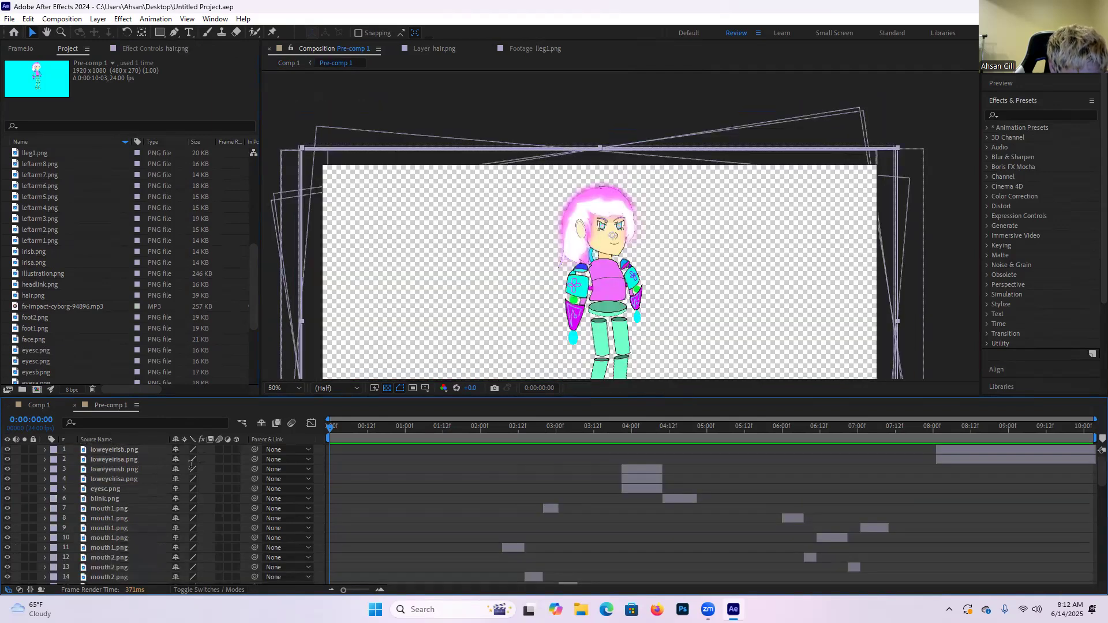
Step: Examine the full layer list of Pre-comp 1, with the whole character framed in the viewer
{"action": "scroll", "coordinate": [175, 484], "scroll_direction": "down", "scroll_amount": 5}
{"action": "scroll", "coordinate": [171, 485], "scroll_direction": "down", "scroll_amount": 10}
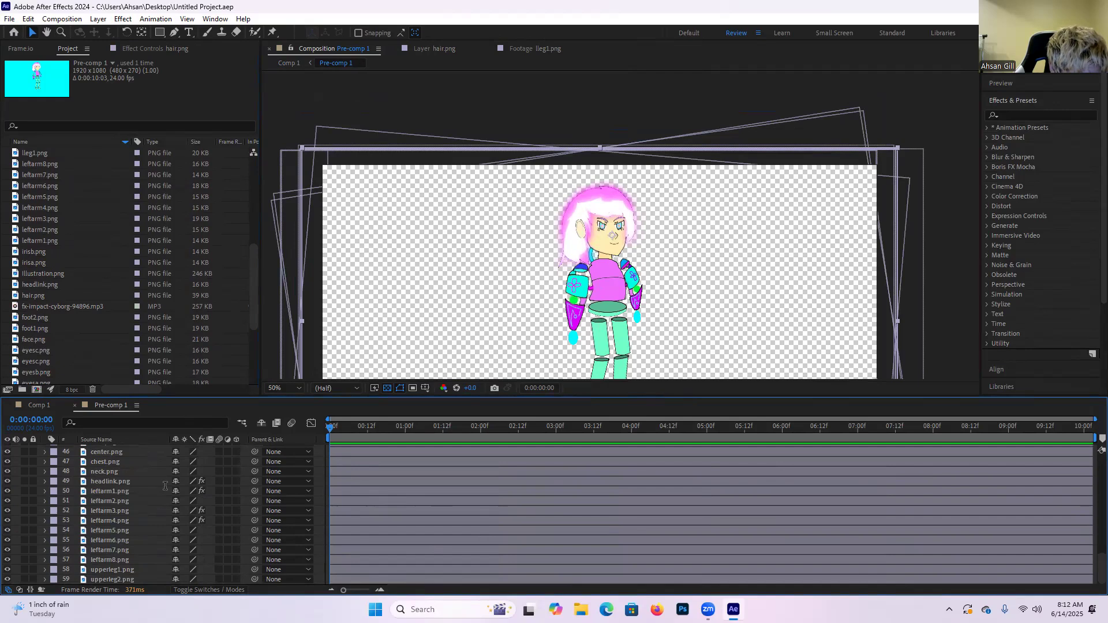
{"action": "scroll", "coordinate": [134, 519], "scroll_direction": "up", "scroll_amount": 15}
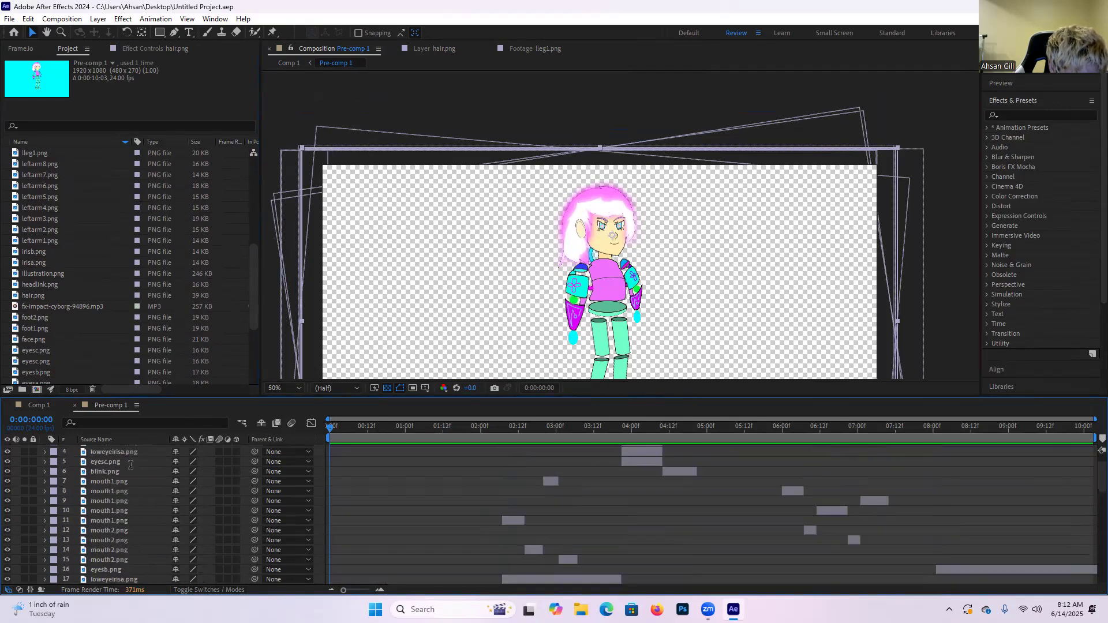
{"action": "scroll", "coordinate": [130, 471], "scroll_direction": "down", "scroll_amount": 15}
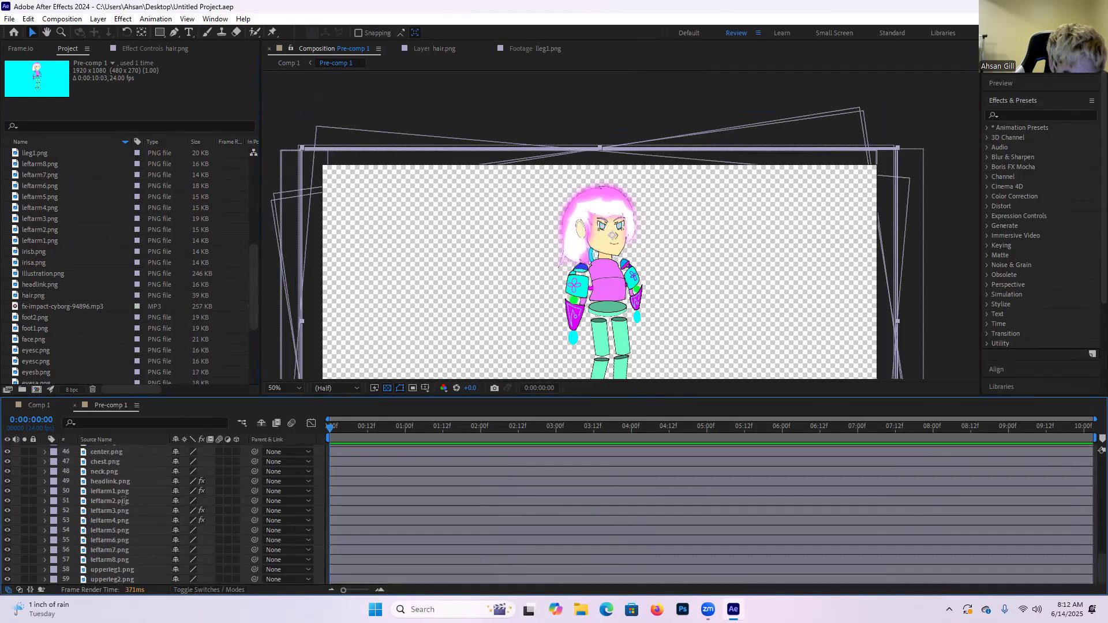
{"action": "key", "text": "comma"}
{"action": "key", "text": "period"}
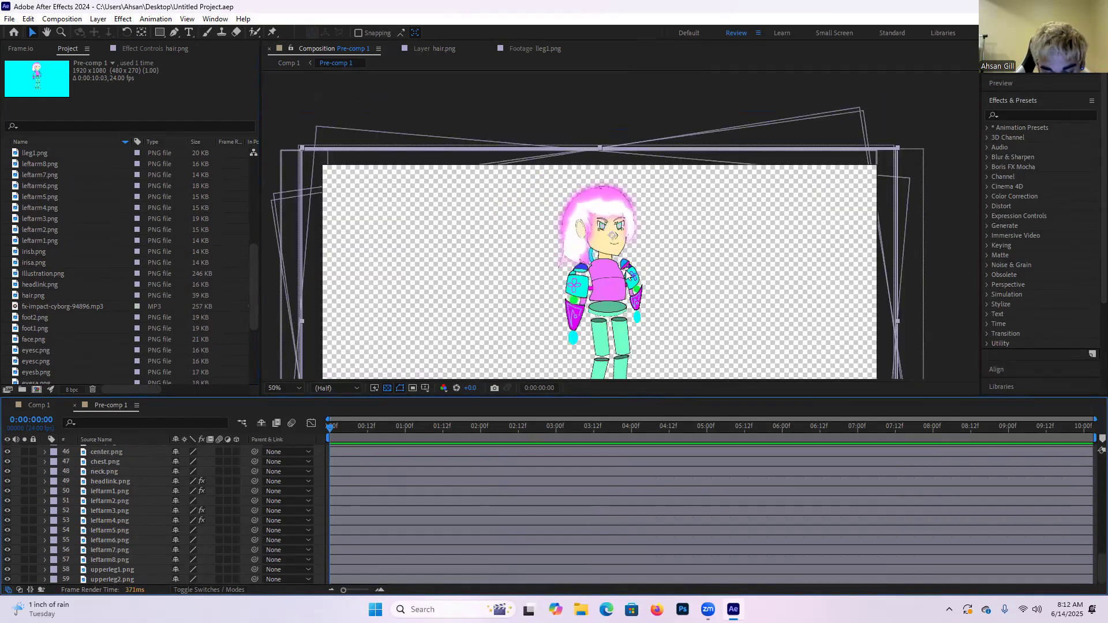
{"action": "left_click_drag", "start_coordinate": [632, 266], "coordinate": [640, 197]}
{"action": "key", "text": "v"}
{"action": "scroll", "coordinate": [161, 502], "scroll_direction": "up", "scroll_amount": 13}
{"action": "scroll", "coordinate": [158, 504], "scroll_direction": "down", "scroll_amount": 9}
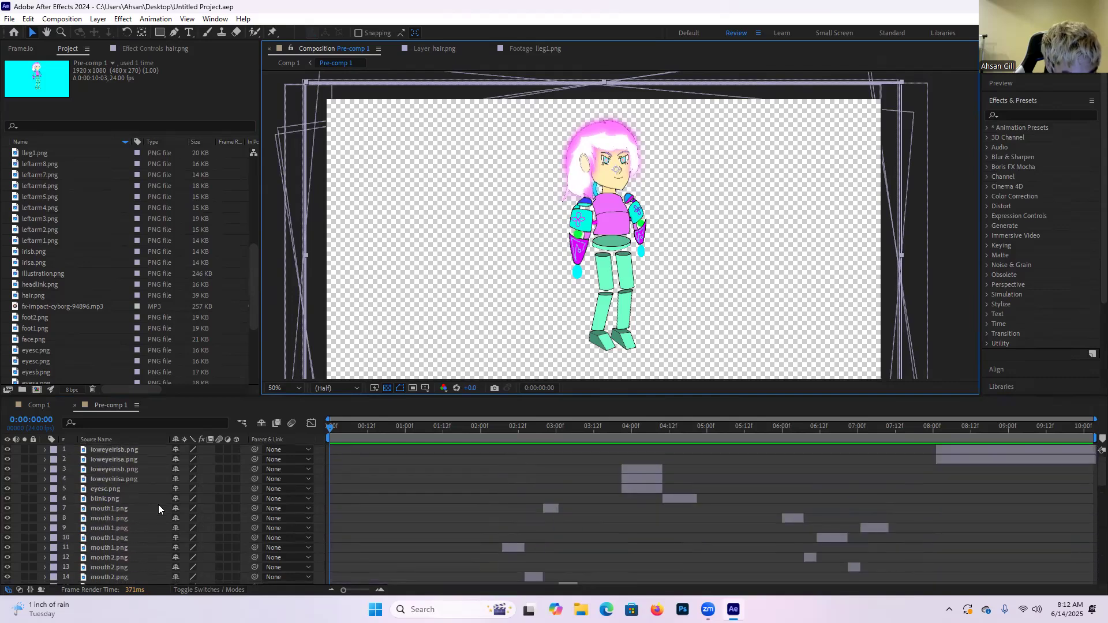
{"action": "scroll", "coordinate": [138, 502], "scroll_direction": "down", "scroll_amount": 4}
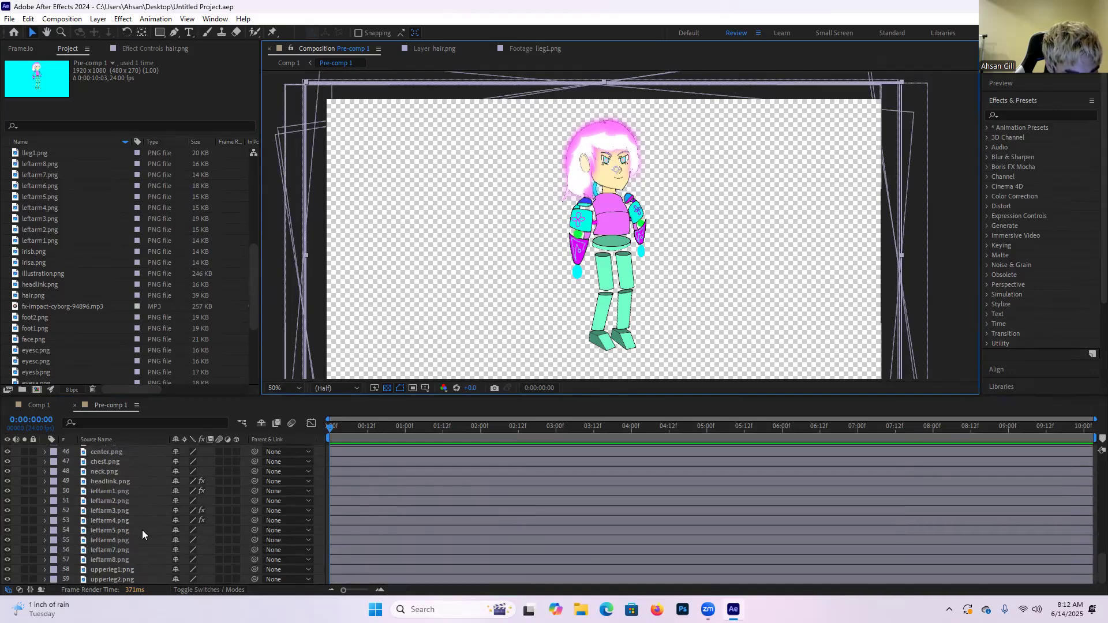
{"action": "scroll", "coordinate": [142, 574], "scroll_direction": "up", "scroll_amount": 12}
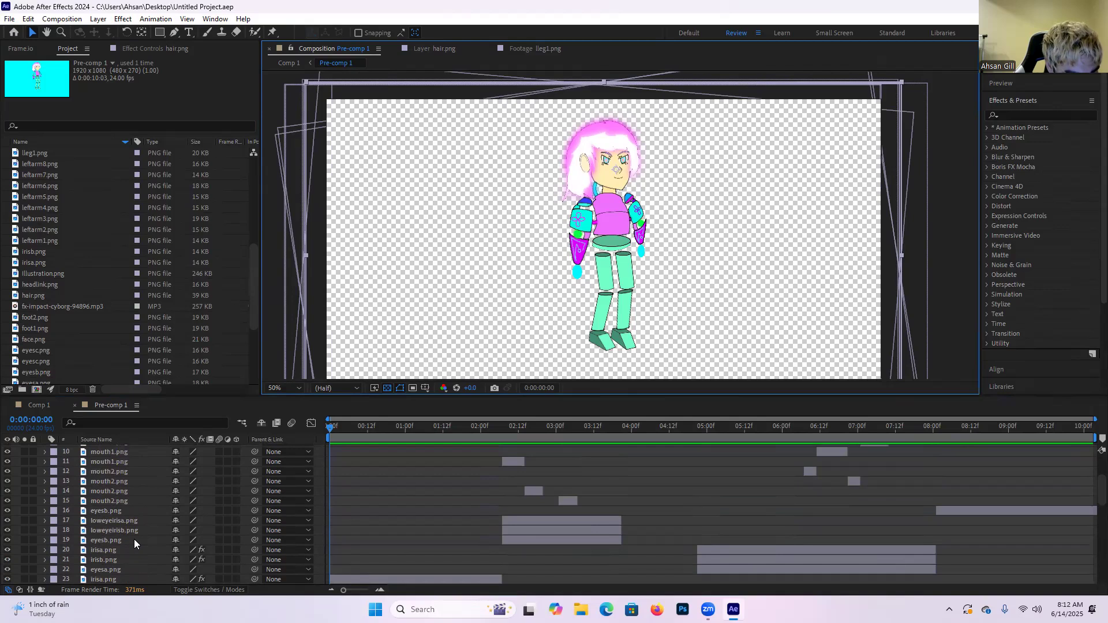
{"action": "scroll", "coordinate": [127, 456], "scroll_direction": "up", "scroll_amount": 3}
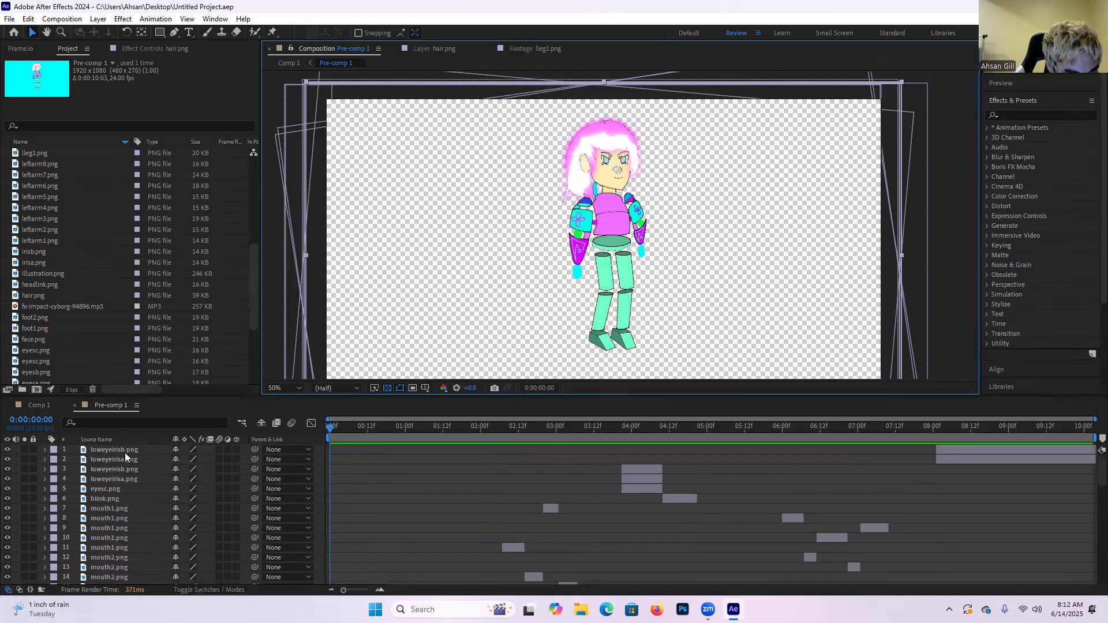
Step: Select all layers of Pre-comp 1 and locate the Pre-compose command without applying it
{"action": "left_click", "coordinate": [124, 449]}
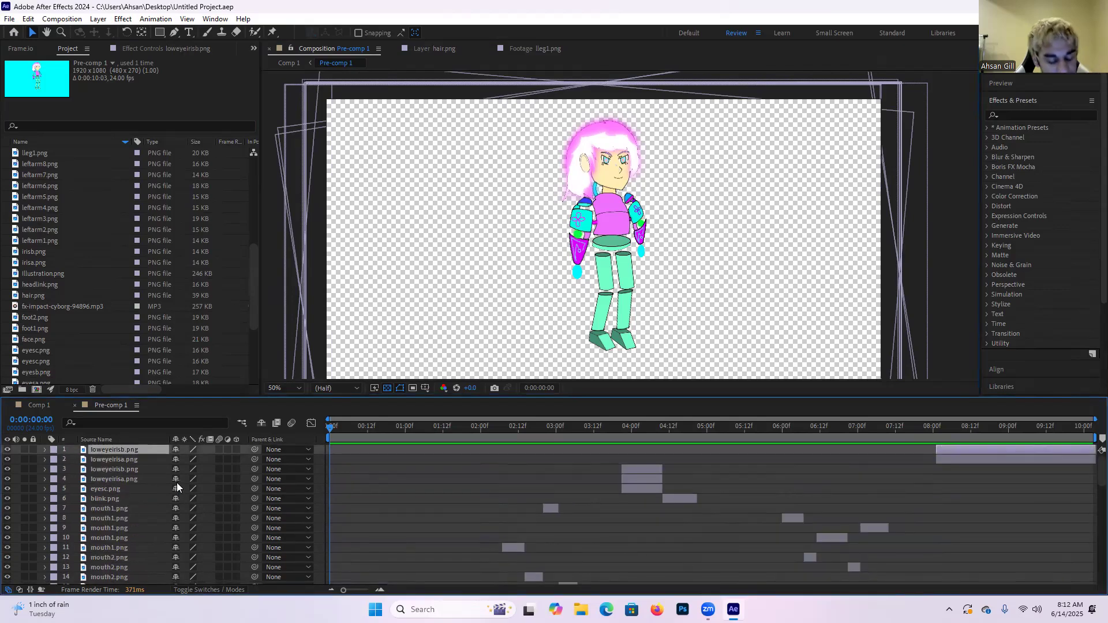
{"action": "key", "text": "ctrl+a"}
{"action": "scroll", "coordinate": [139, 514], "scroll_direction": "down", "scroll_amount": 15}
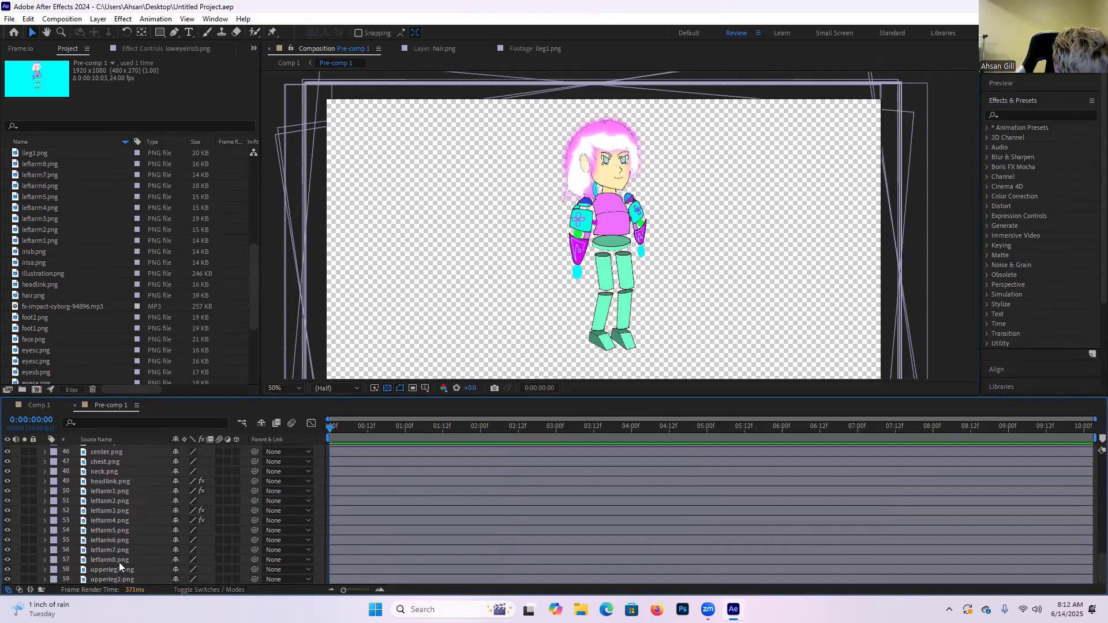
{"action": "left_click", "coordinate": [98, 18]}
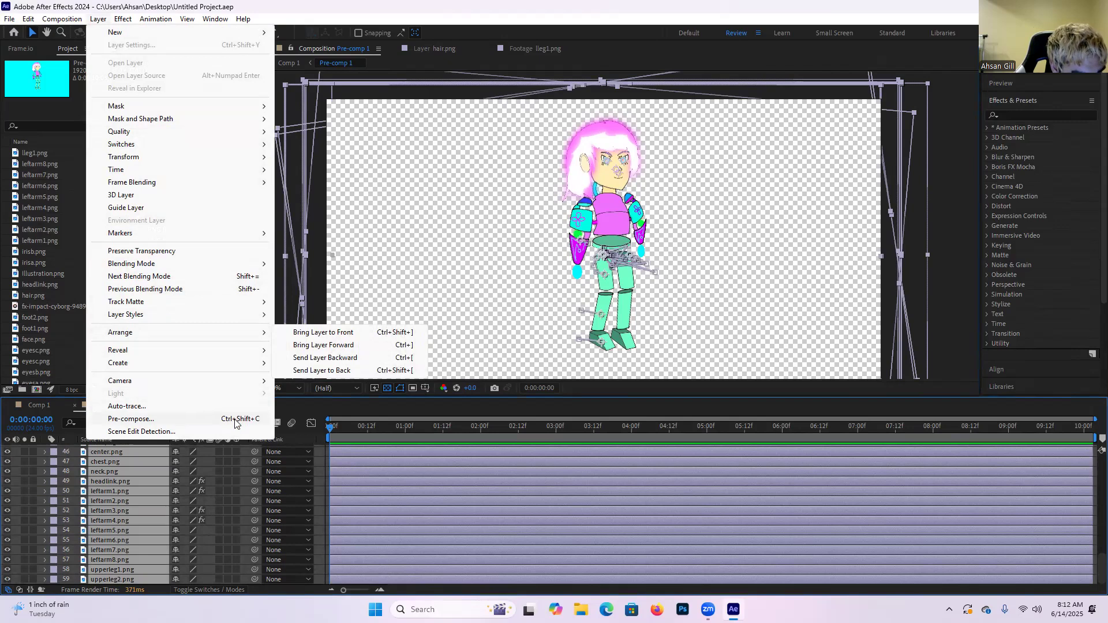
{"action": "left_click", "coordinate": [422, 134]}
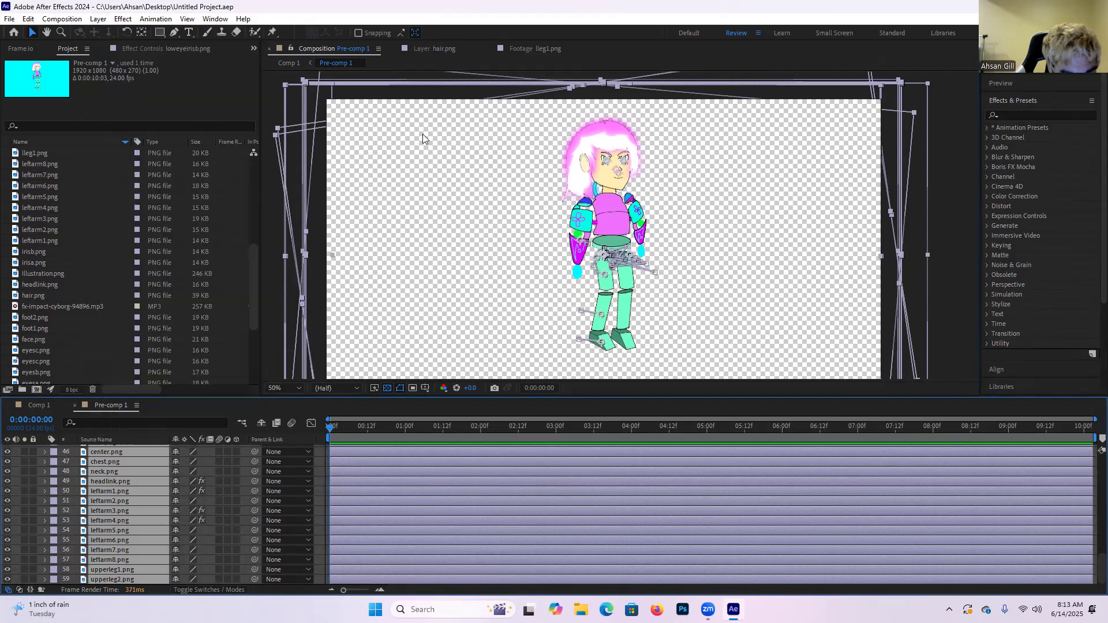
{"action": "left_click", "coordinate": [181, 316]}
{"action": "scroll", "coordinate": [121, 439], "scroll_direction": "up", "scroll_amount": 2}
Step: Return to Comp 1, try moving the Pre-comp 1 character over the purple building, and undo the move
{"action": "left_click", "coordinate": [38, 405]}
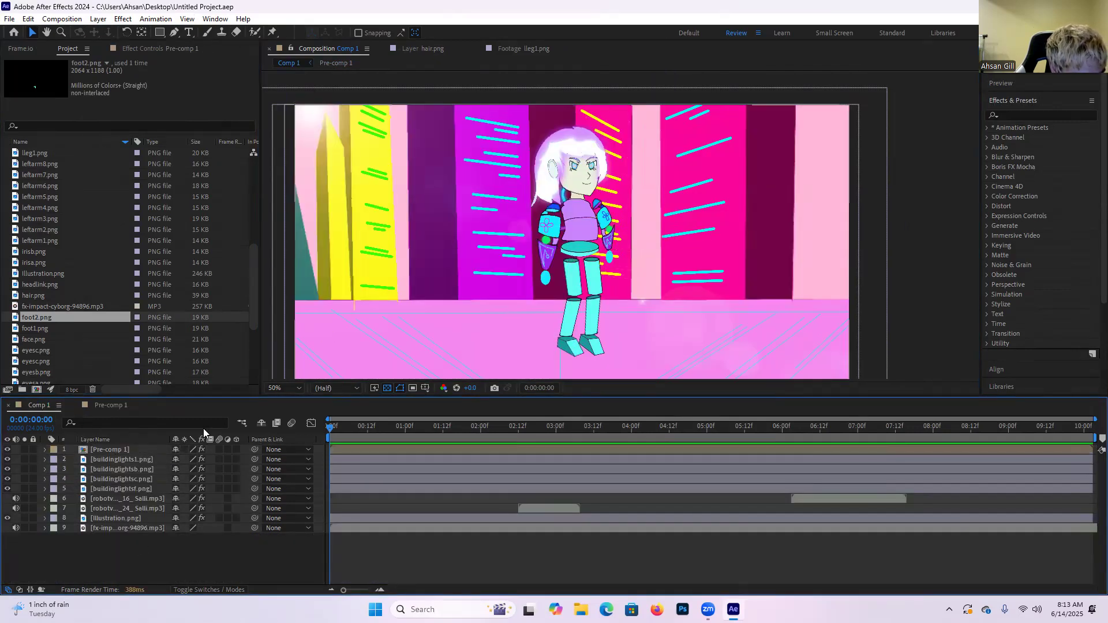
{"action": "left_click", "coordinate": [120, 452]}
{"action": "left_click_drag", "start_coordinate": [588, 243], "coordinate": [507, 230]}
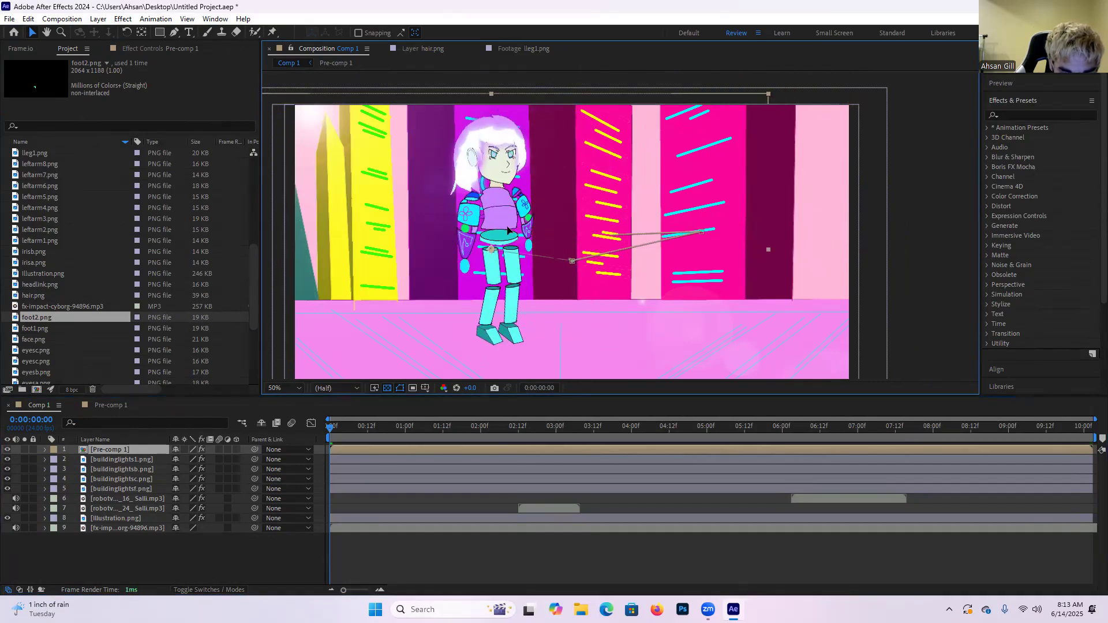
{"action": "key", "text": "ctrl+z"}
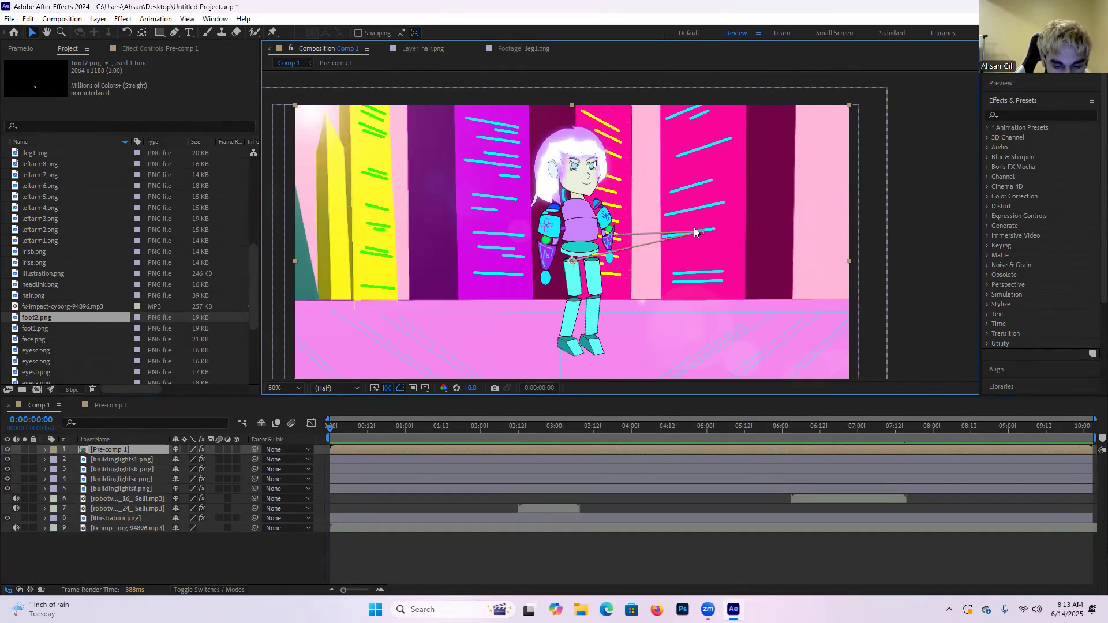
{"action": "key", "text": "period"}
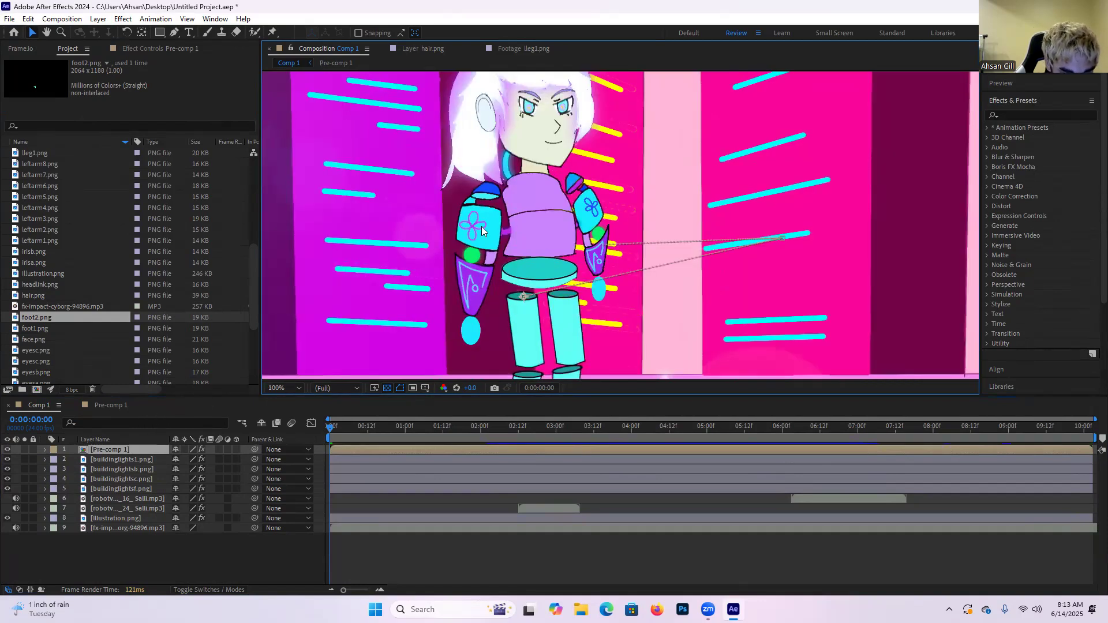
{"action": "key", "text": "comma"}
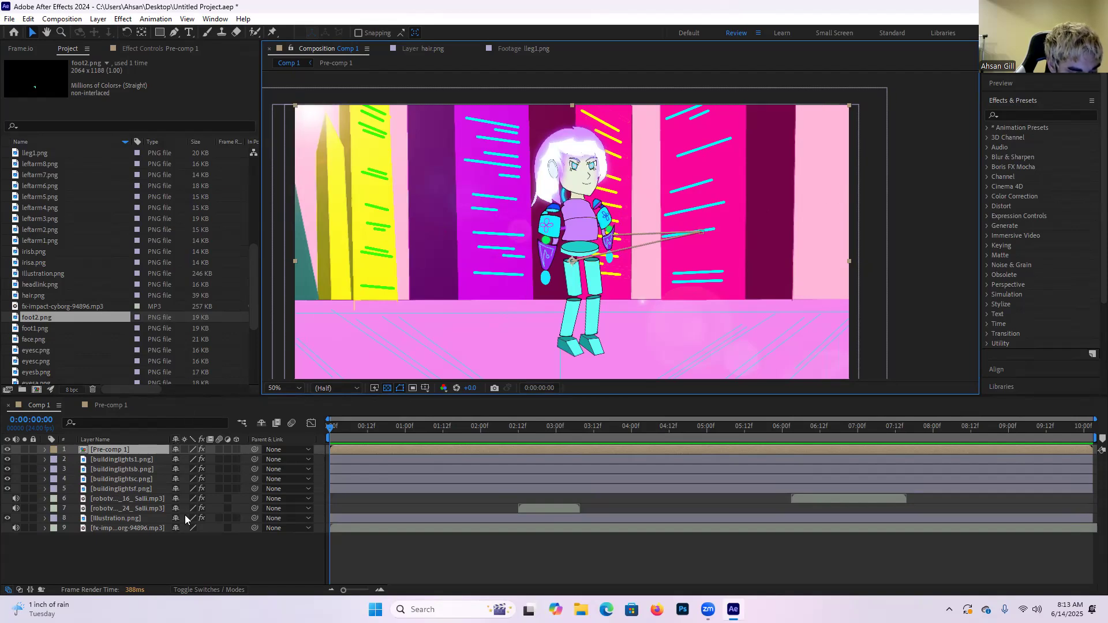
{"action": "left_click", "coordinate": [207, 558]}
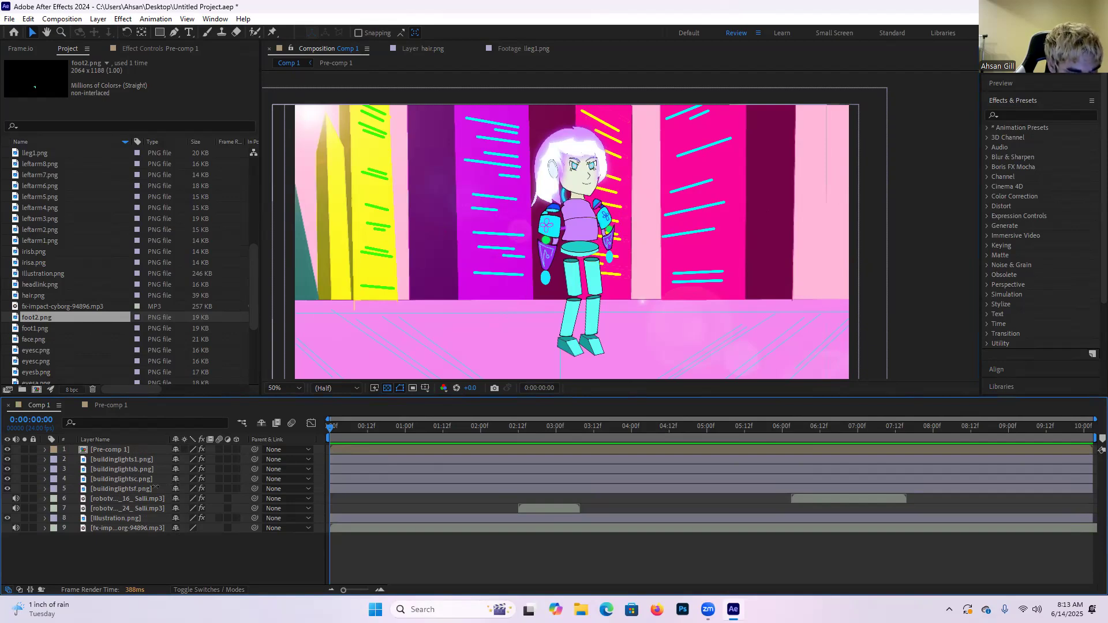
{"action": "left_click", "coordinate": [110, 449]}
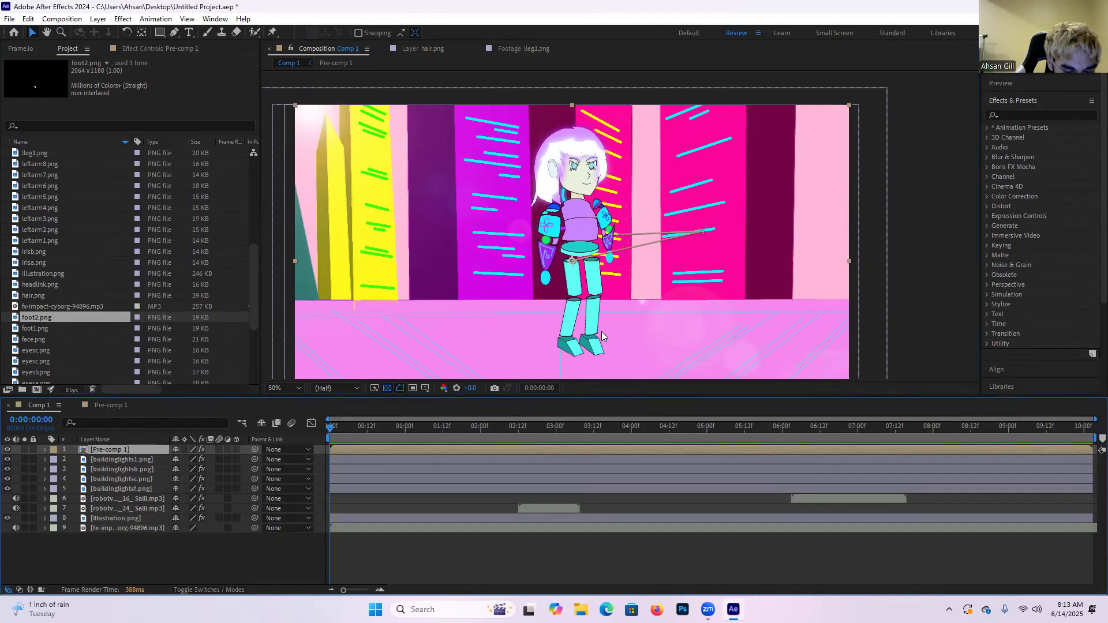
{"action": "left_click", "coordinate": [142, 539]}
Step: Inspect the audio level keyframes and waveform of the fx-impact-cyborg layer, and review the available Audio effects
{"action": "left_click", "coordinate": [122, 527]}
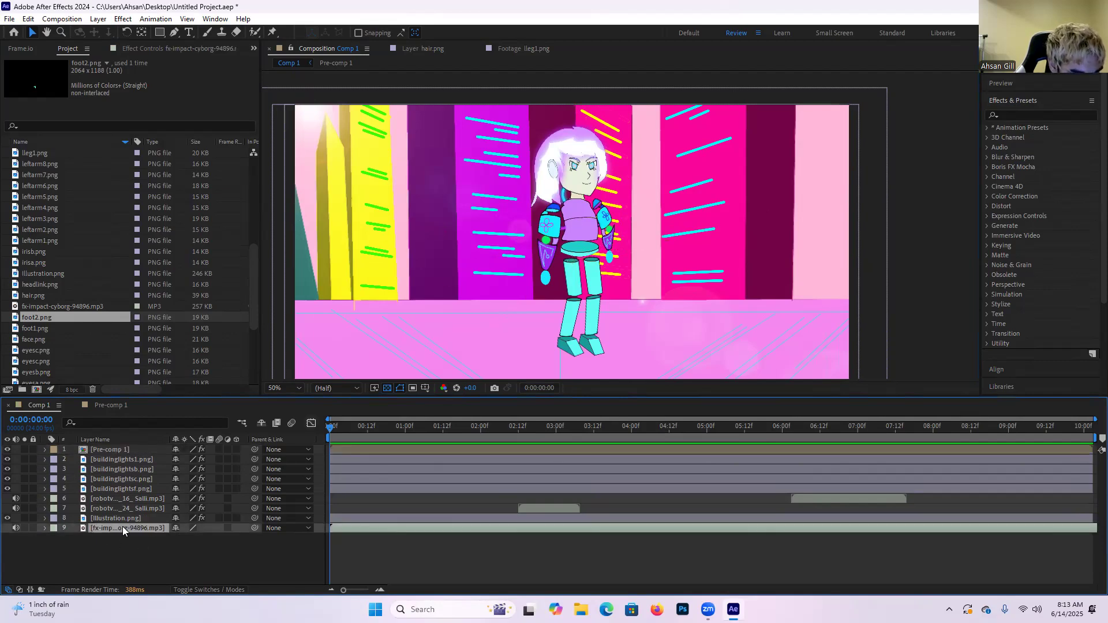
{"action": "left_click", "coordinate": [45, 527]}
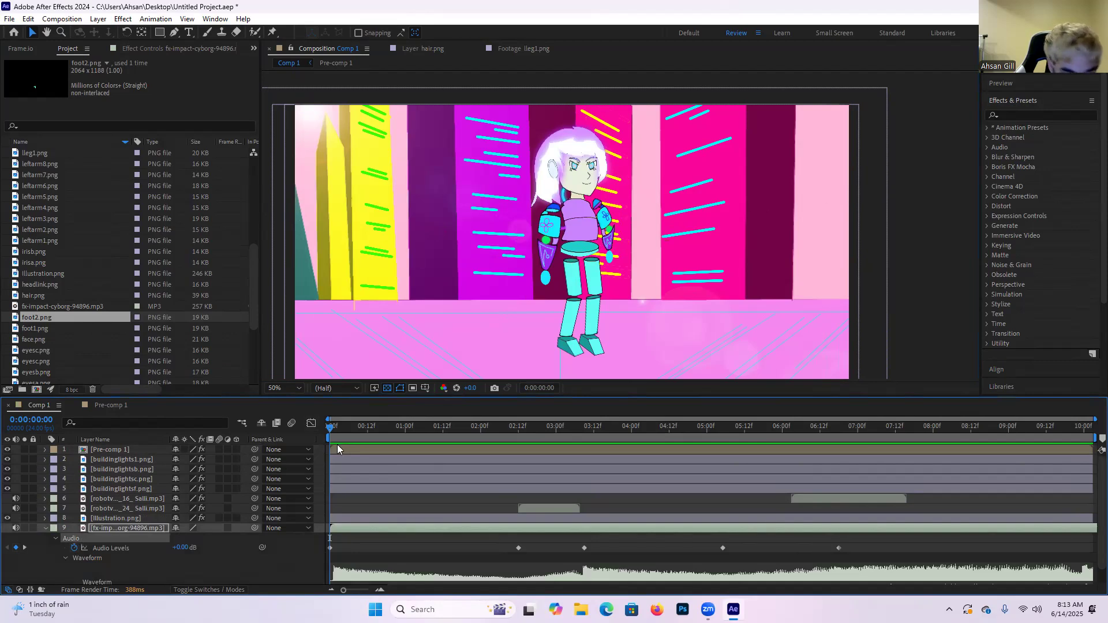
{"action": "left_click", "coordinate": [989, 146]}
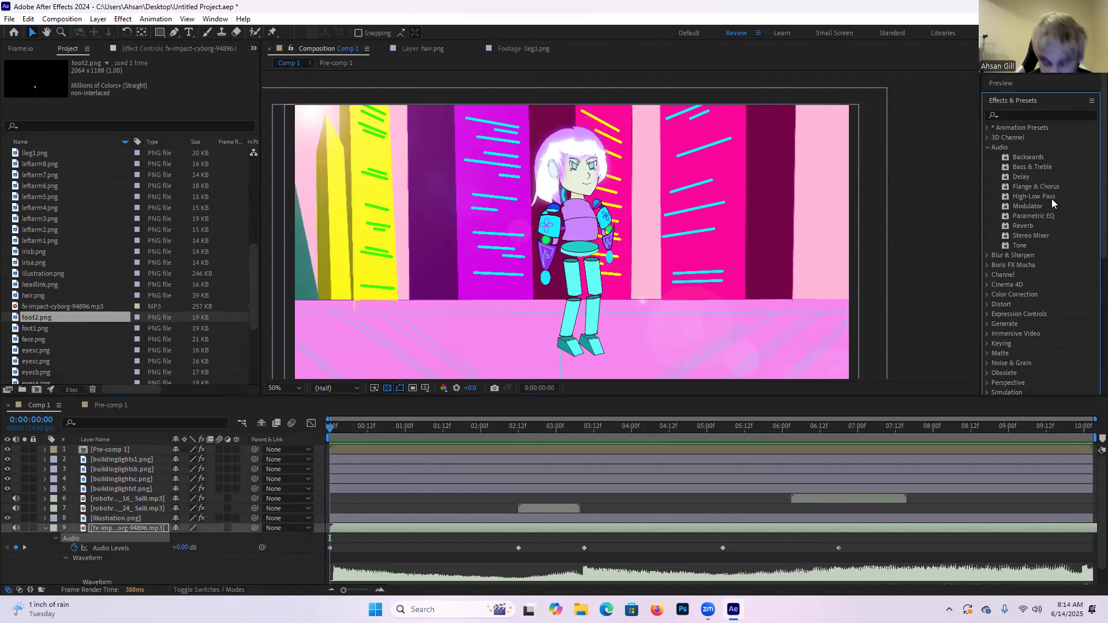
{"action": "left_click", "coordinate": [46, 527]}
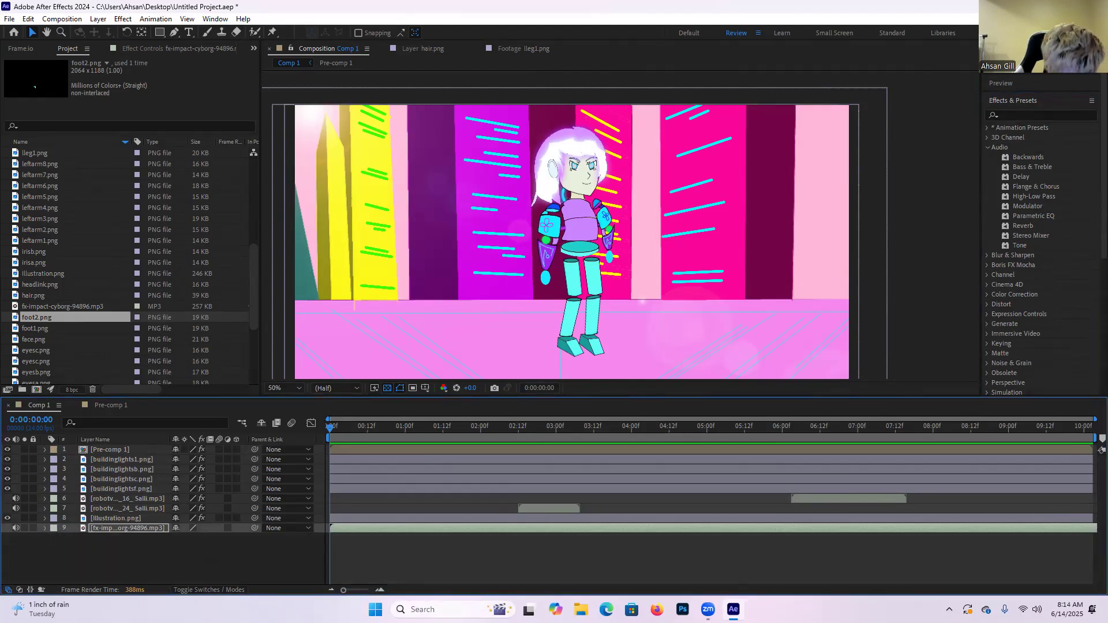
Step: Switch to the desktop and open the newanimation folder in a maximized File Explorer window
{"action": "left_click", "coordinate": [734, 609]}
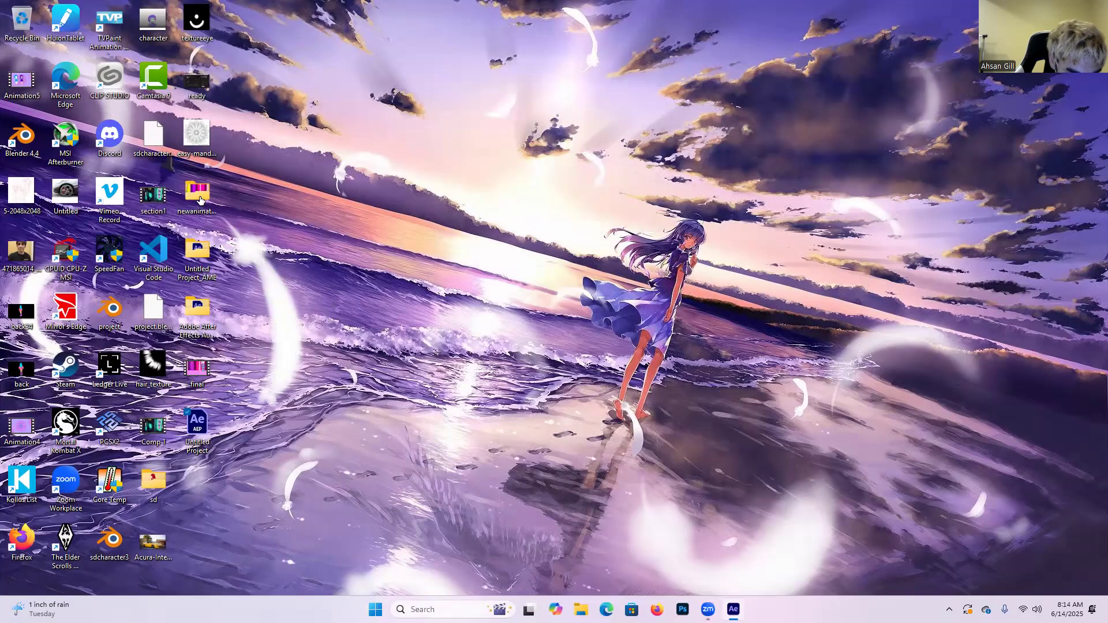
{"action": "double_click", "coordinate": [200, 200]}
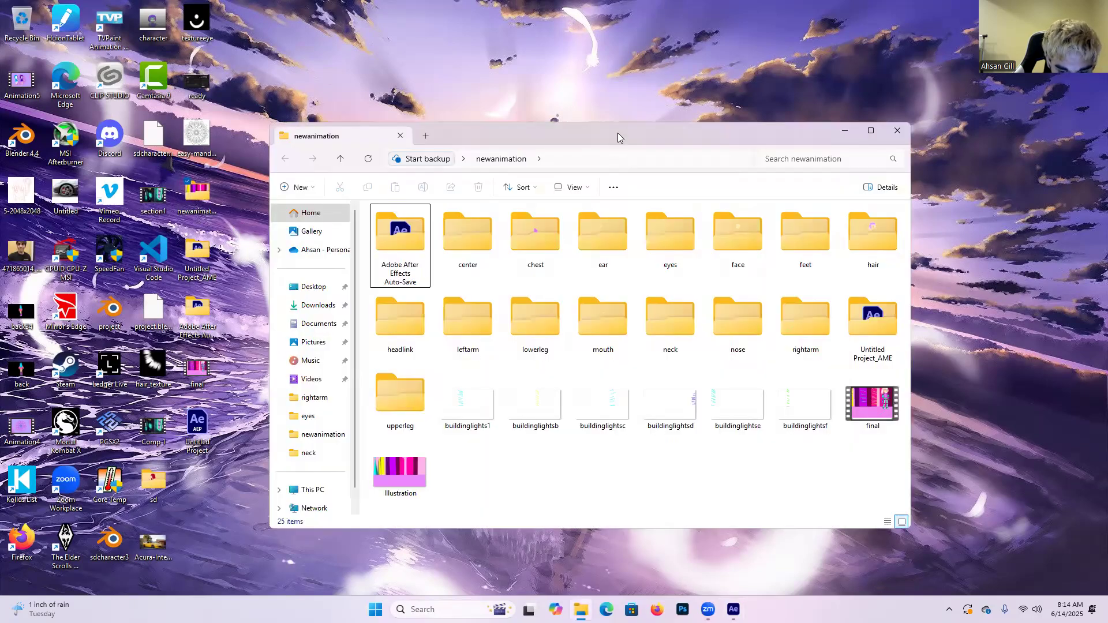
{"action": "double_click", "coordinate": [618, 133]}
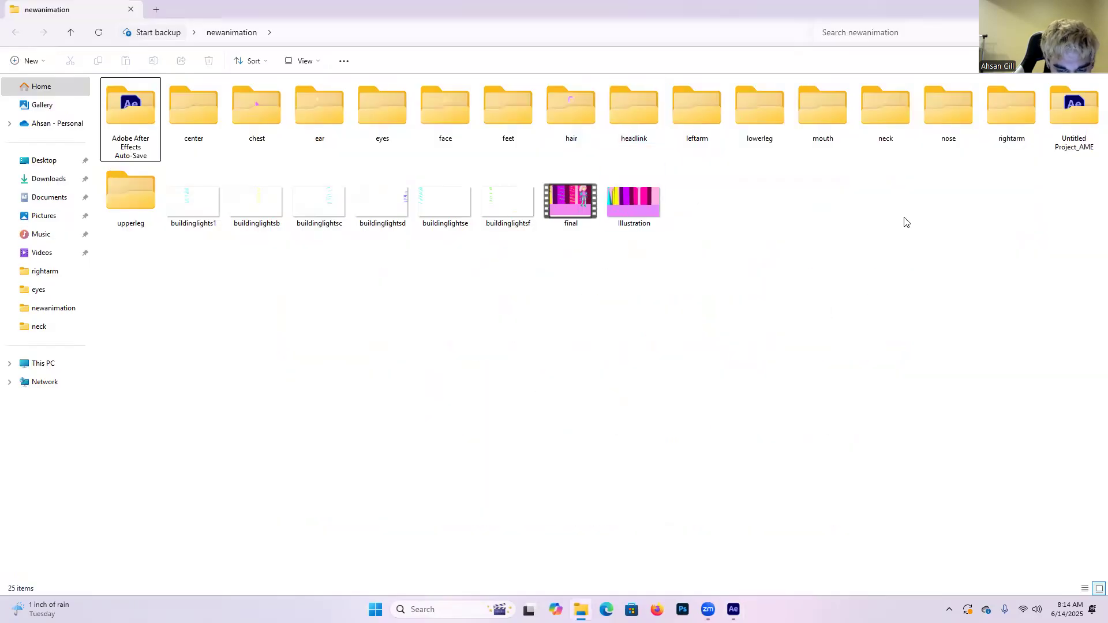
Step: Look through the center, chest and ear folders, viewing the chest and ear images
{"action": "left_click", "coordinate": [258, 112]}
{"action": "double_click", "coordinate": [177, 118]}
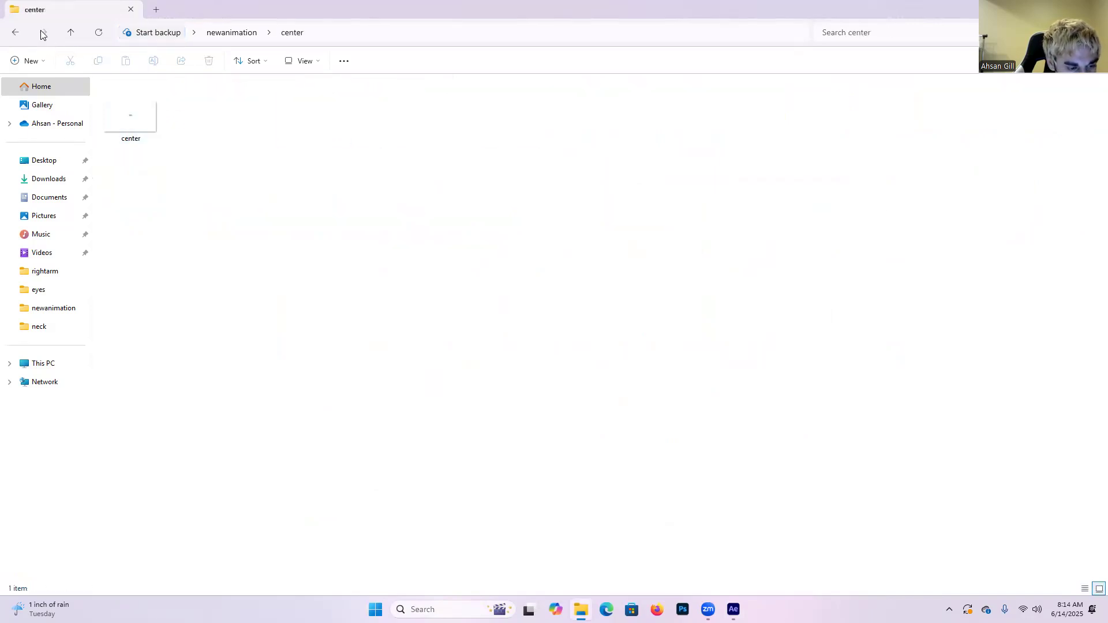
{"action": "left_click", "coordinate": [16, 32]}
{"action": "double_click", "coordinate": [281, 135]}
{"action": "double_click", "coordinate": [152, 132]}
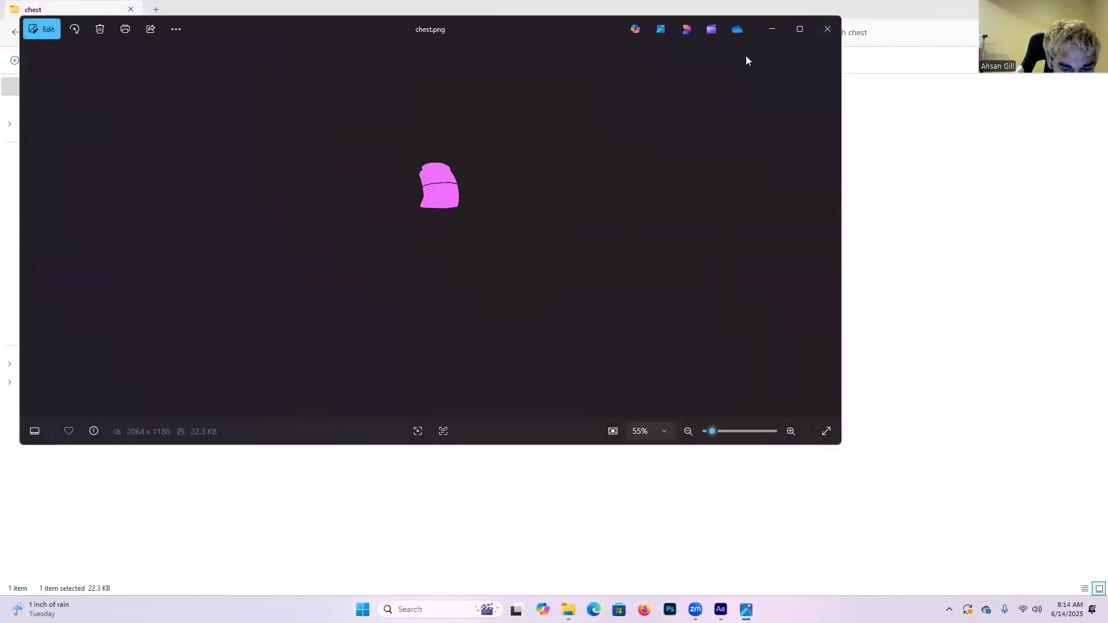
{"action": "left_click", "coordinate": [822, 26]}
{"action": "left_click", "coordinate": [16, 32]}
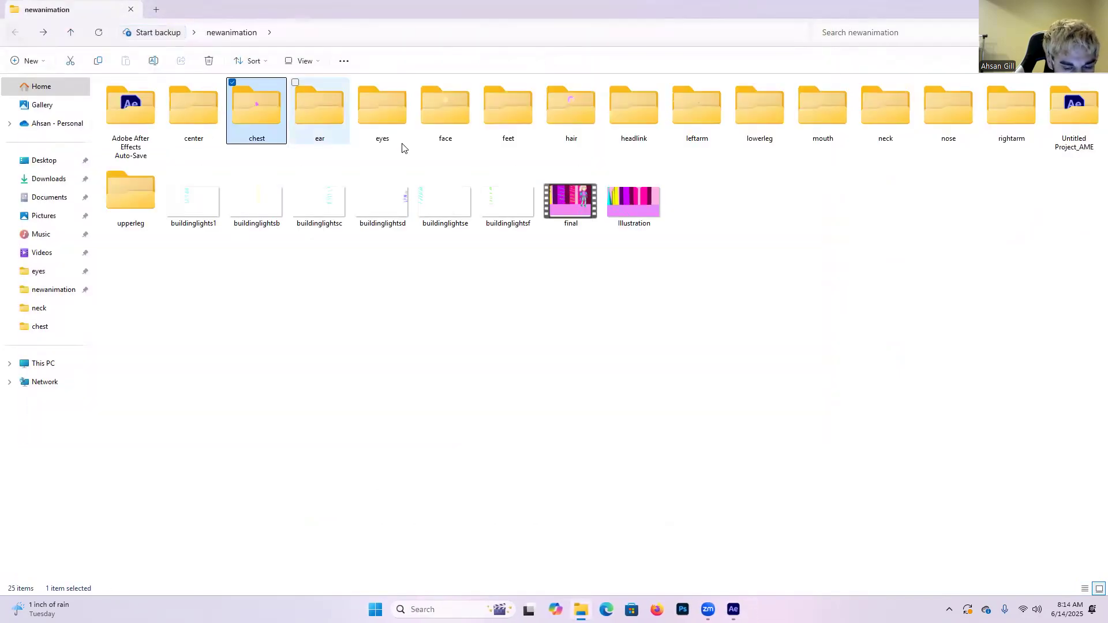
{"action": "double_click", "coordinate": [304, 126]}
{"action": "double_click", "coordinate": [146, 125]}
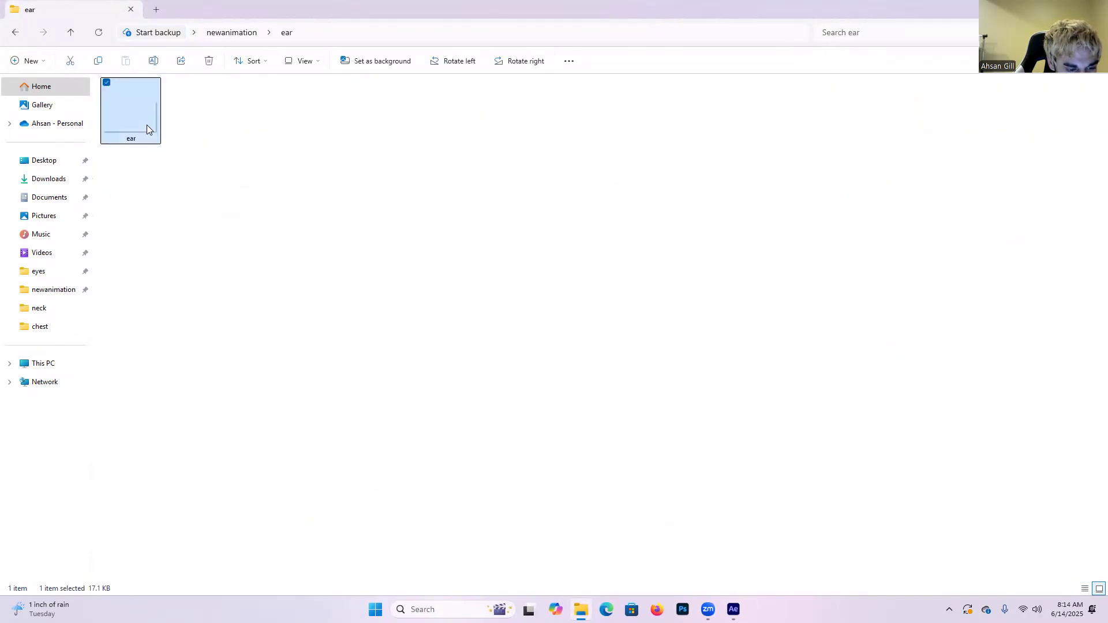
{"action": "left_click", "coordinate": [825, 27]}
Step: Go back to the desktop and launch Clip Studio Paint
{"action": "key", "text": "super+d"}
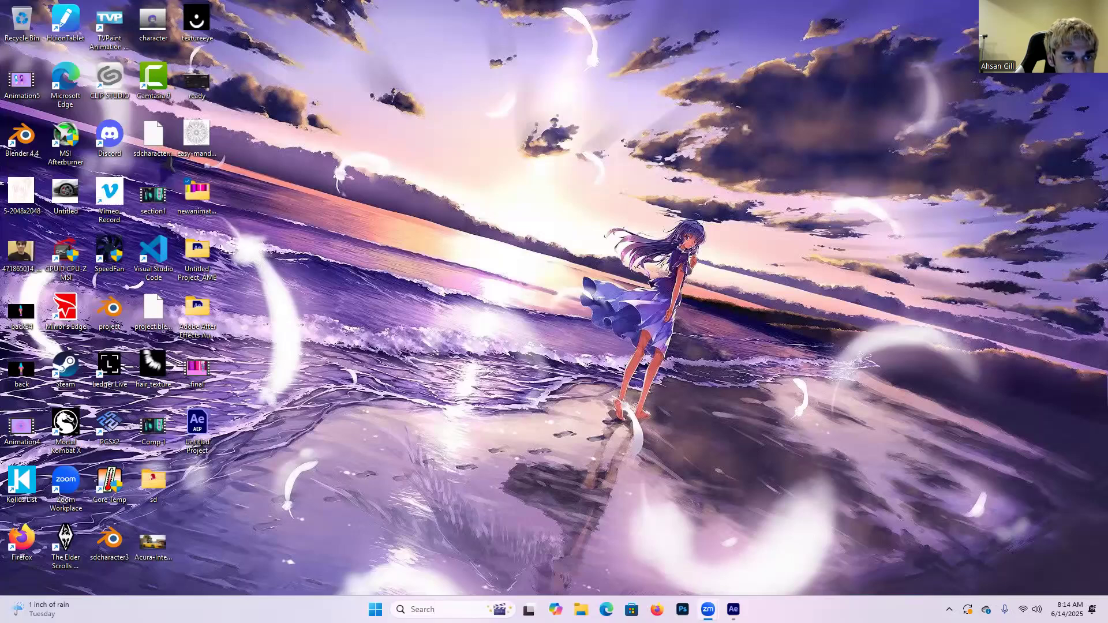
{"action": "double_click", "coordinate": [109, 77]}
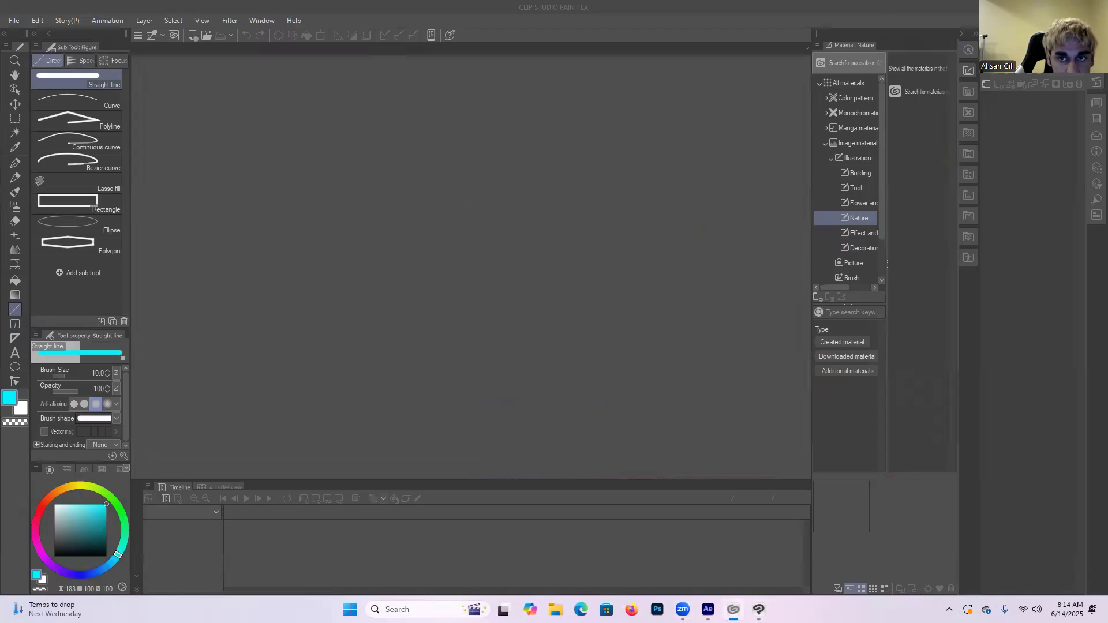
Step: Create a new animation canvas of 1920 × 1080 px at 144 dpi and 24 fps, keeping the file name Animation
{"action": "left_click", "coordinate": [14, 20]}
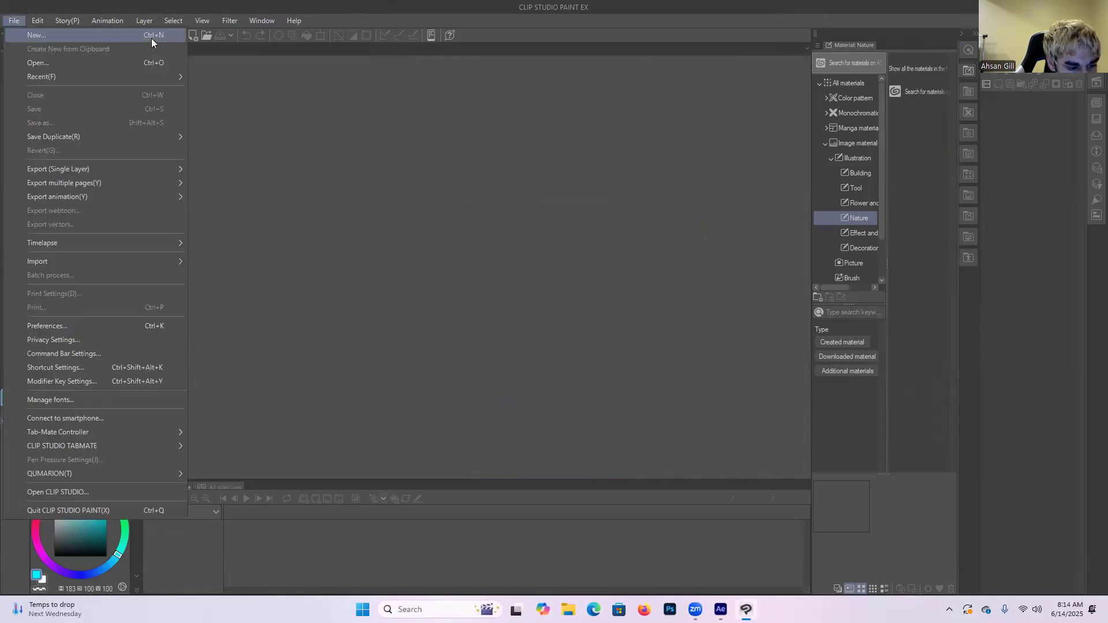
{"action": "left_click", "coordinate": [142, 35]}
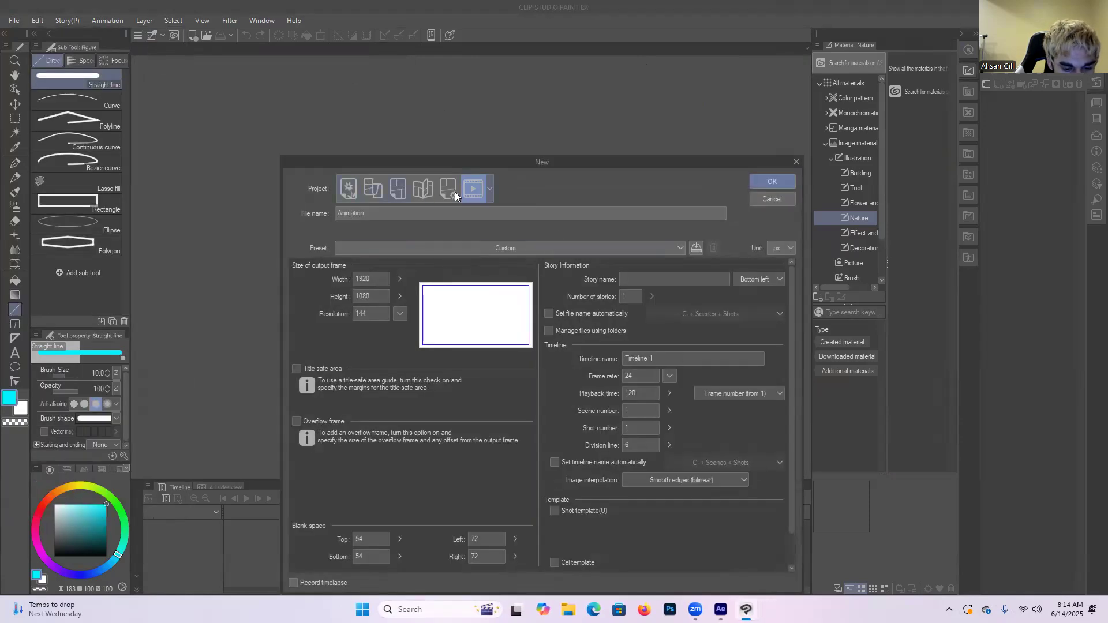
{"action": "left_click", "coordinate": [764, 181]}
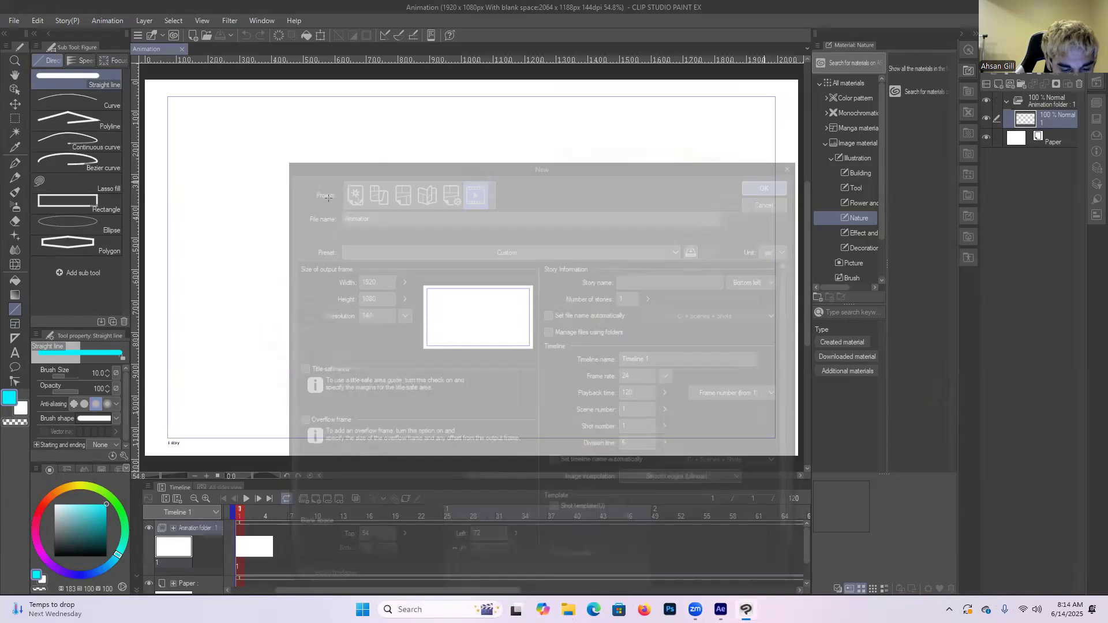
{"action": "scroll", "coordinate": [605, 271], "scroll_direction": "up", "scroll_amount": 1}
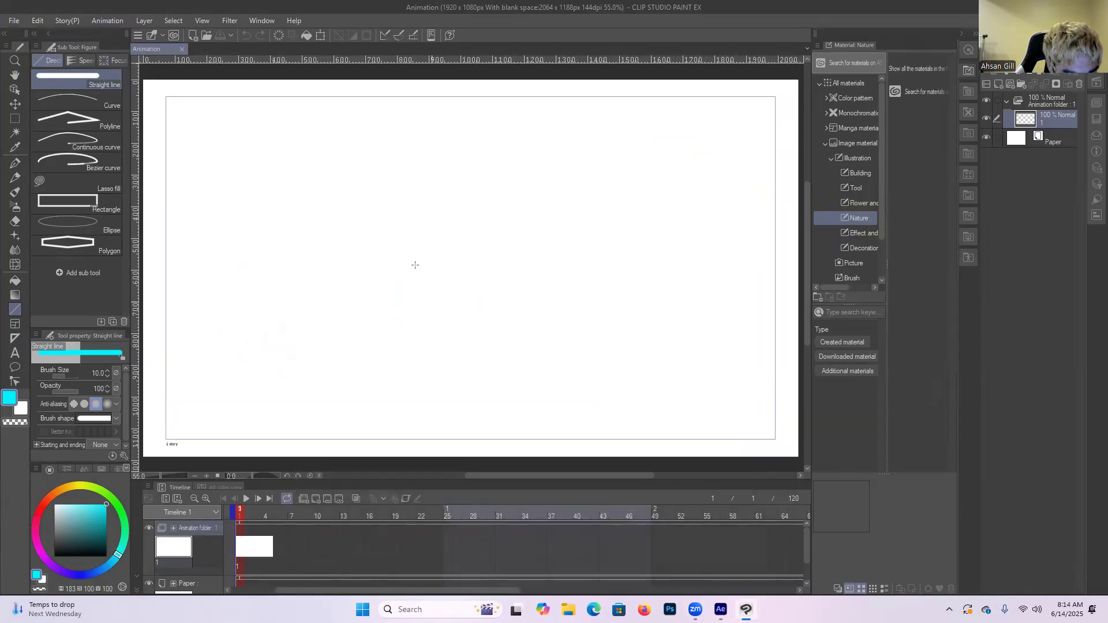
{"action": "scroll", "coordinate": [156, 558], "scroll_direction": "down", "scroll_amount": 1}
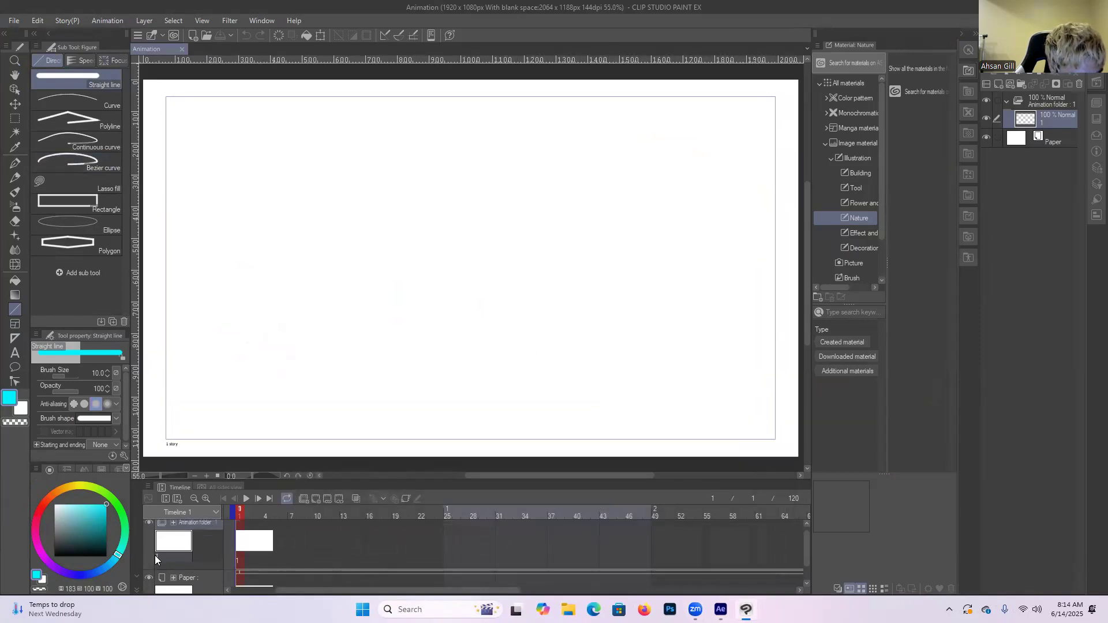
Step: Toggle the Paper layer's visibility off and on to compare the transparent and white backgrounds
{"action": "scroll", "coordinate": [152, 553], "scroll_direction": "down", "scroll_amount": 4}
{"action": "scroll", "coordinate": [151, 553], "scroll_direction": "up", "scroll_amount": 5}
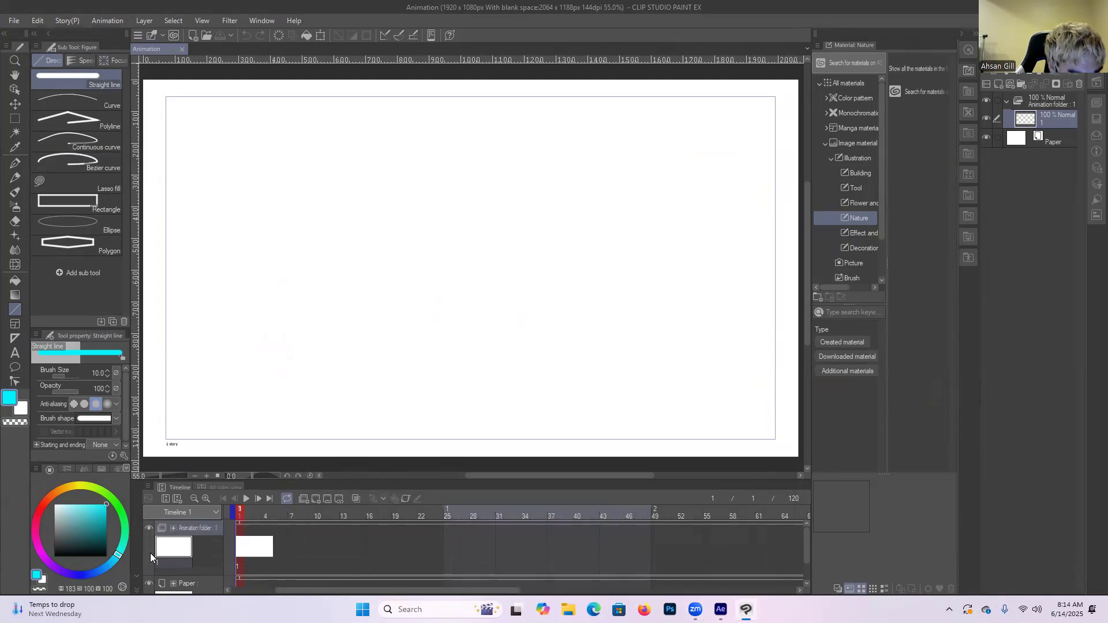
{"action": "scroll", "coordinate": [150, 553], "scroll_direction": "down", "scroll_amount": 4}
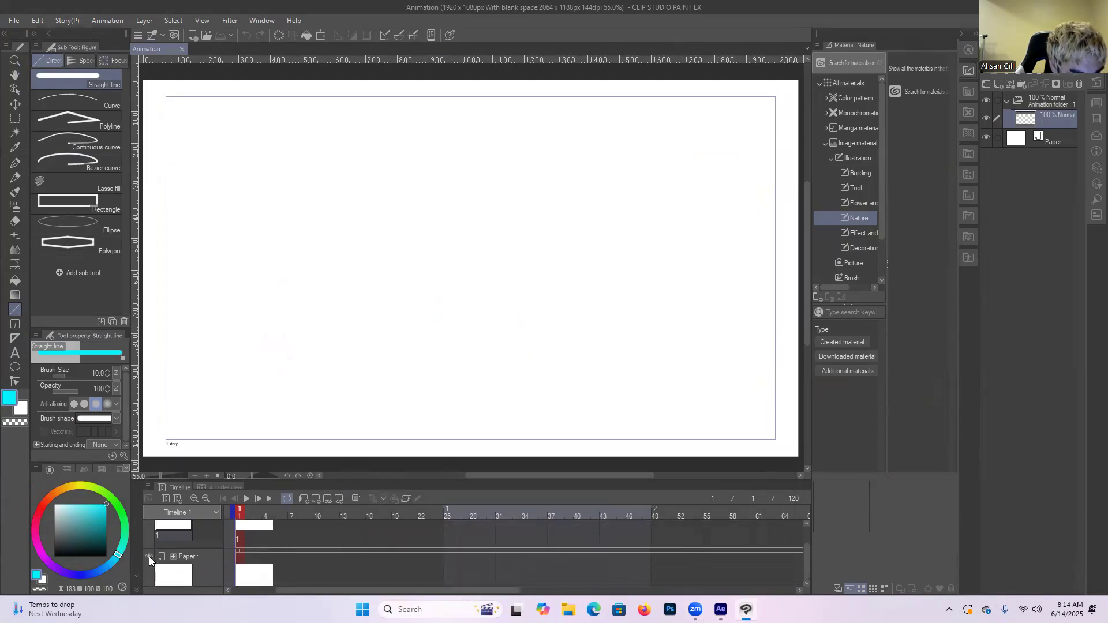
{"action": "left_click", "coordinate": [149, 556]}
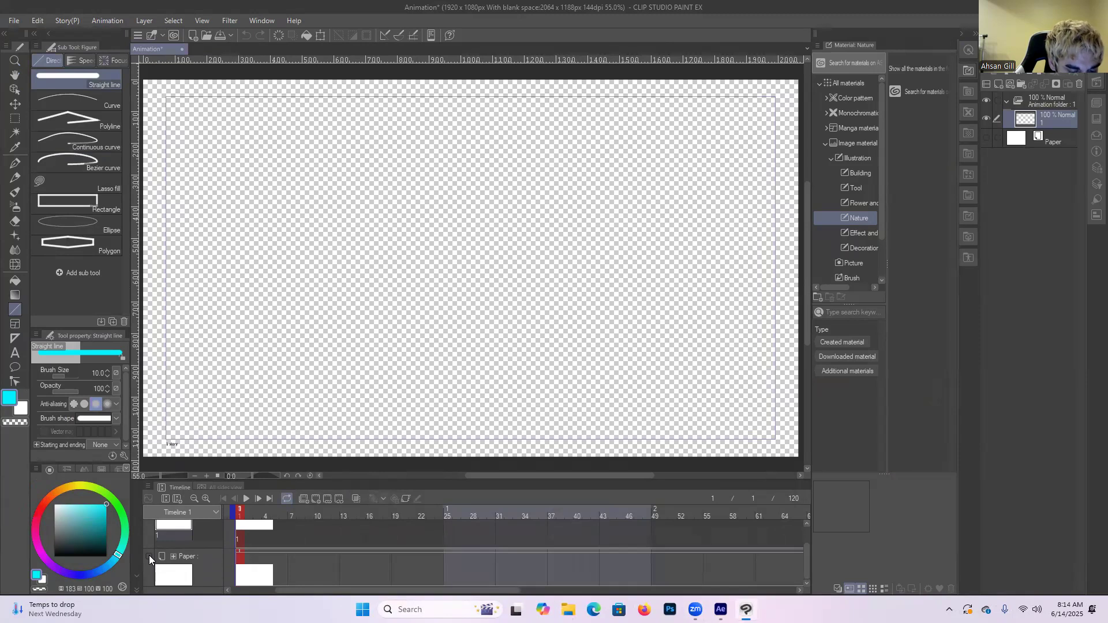
{"action": "left_click", "coordinate": [152, 556]}
{"action": "left_click", "coordinate": [152, 557]}
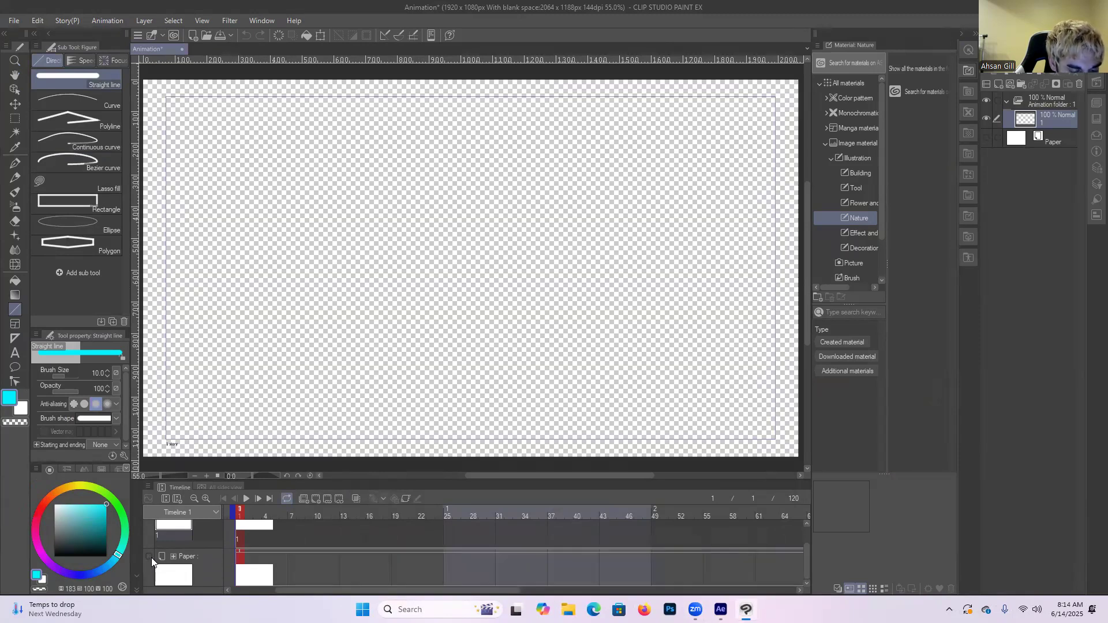
{"action": "left_click", "coordinate": [149, 557]}
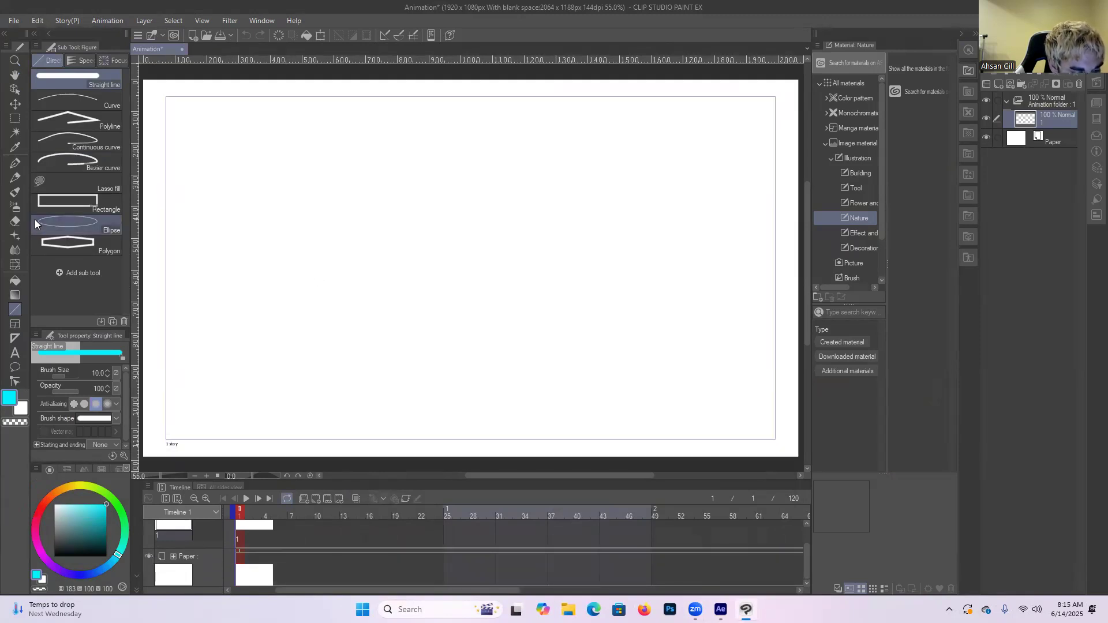
Step: Draw a large ellipse in the upper middle of the canvas and fill it with magenta
{"action": "left_click", "coordinate": [92, 230]}
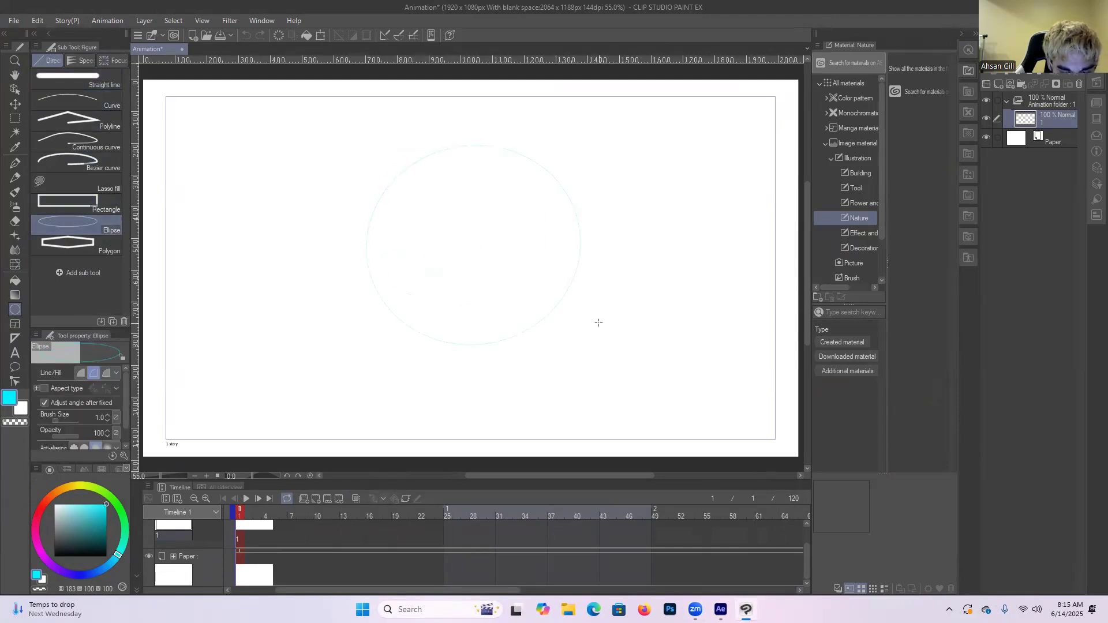
{"action": "left_click", "coordinate": [15, 280]}
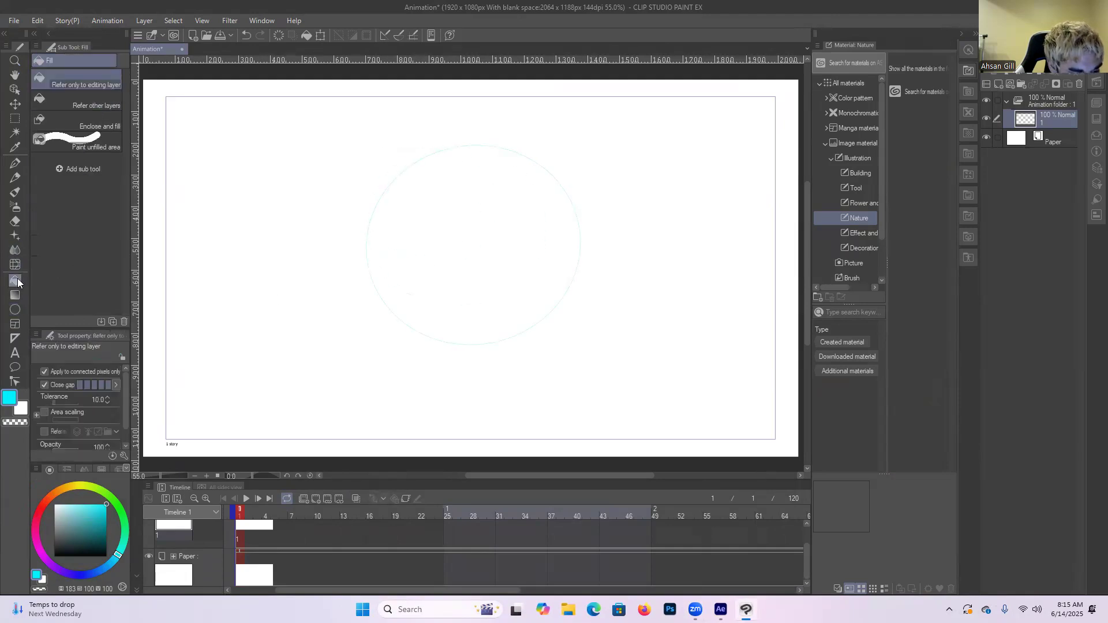
{"action": "left_click", "coordinate": [45, 553]}
{"action": "left_click", "coordinate": [484, 243]}
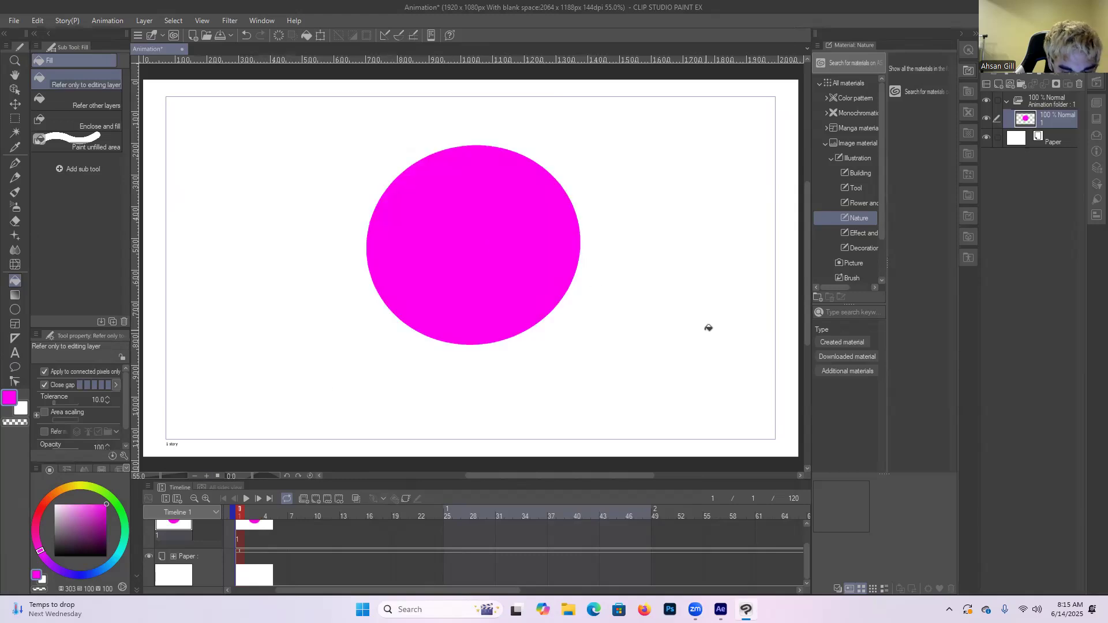
Step: Hide the Paper layer and save the drawing as circle in Clip Studio format in the newanimation folder
{"action": "left_click", "coordinate": [148, 556]}
{"action": "left_click", "coordinate": [13, 21]}
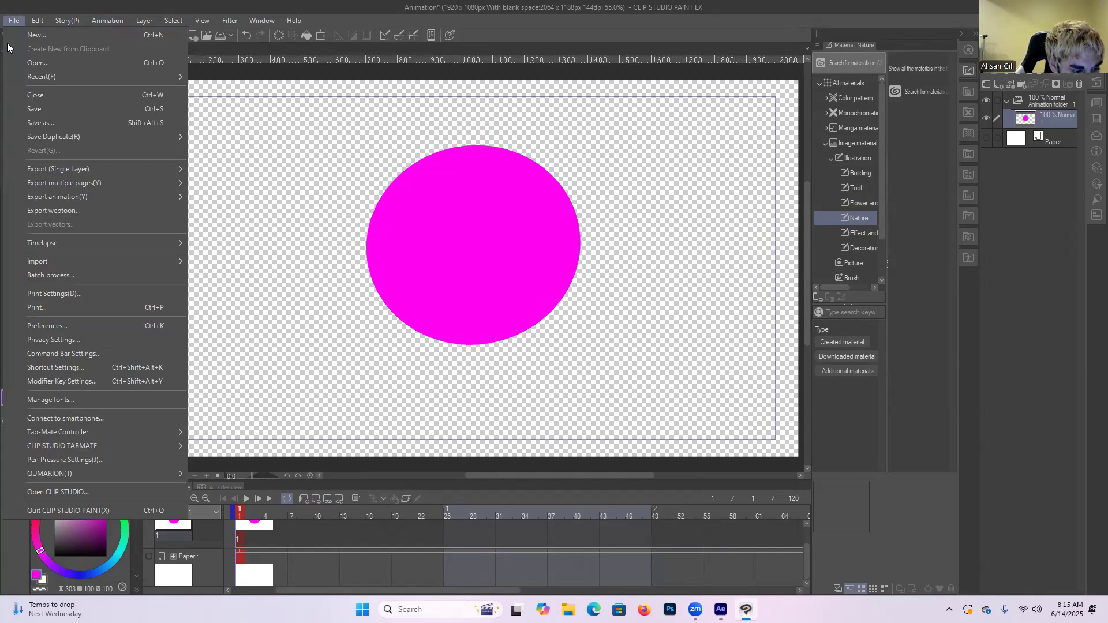
{"action": "left_click", "coordinate": [132, 122]}
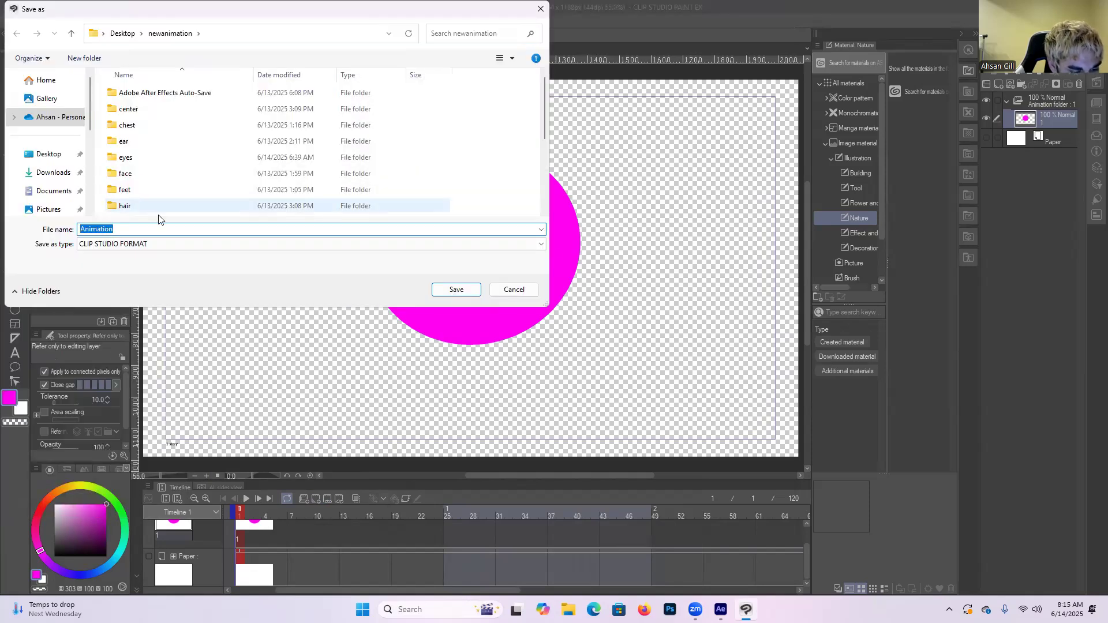
{"action": "type", "text": "circ"}
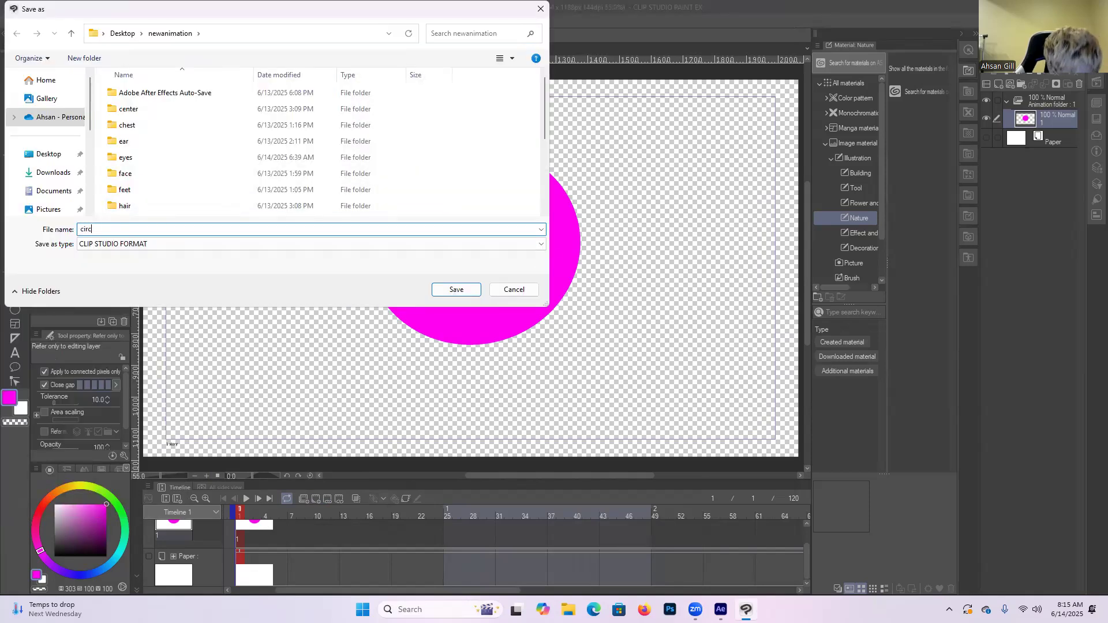
{"action": "key", "text": "Return"}
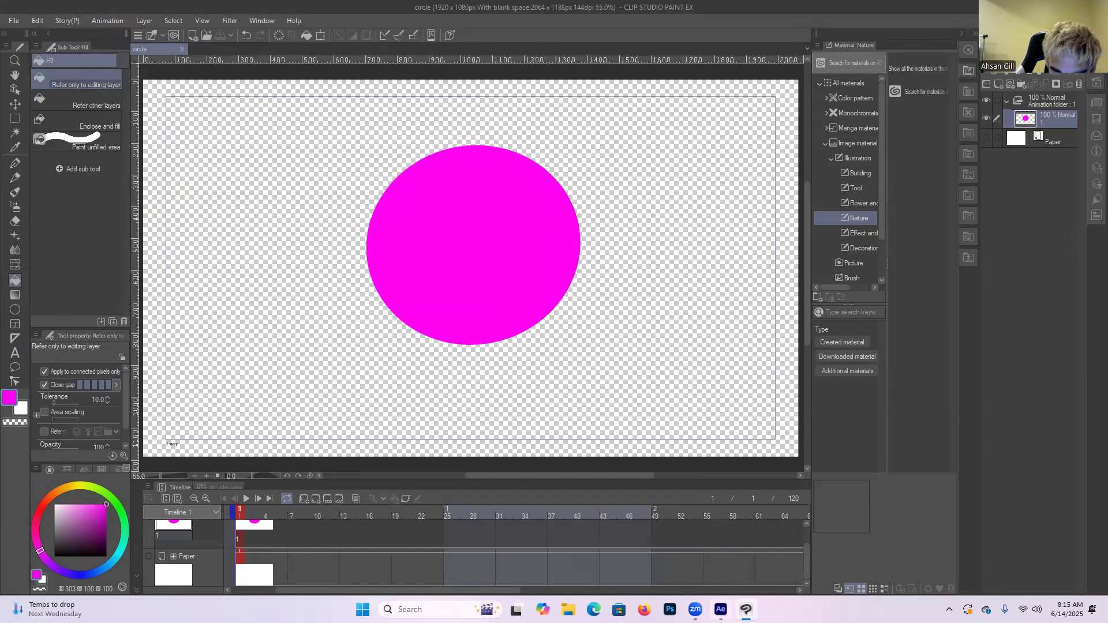
Step: Switch to After Effects, open the file import dialog and look for the circle file in the newanimation folder
{"action": "key", "text": "alt+Tab"}
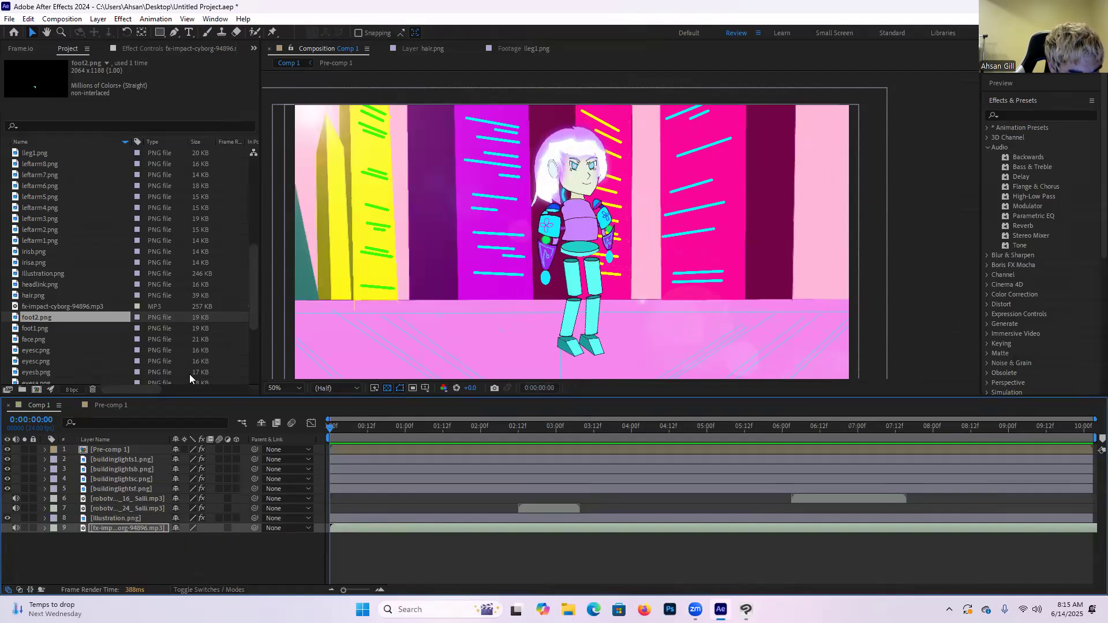
{"action": "scroll", "coordinate": [188, 375], "scroll_direction": "down", "scroll_amount": 5}
{"action": "right_click", "coordinate": [193, 382]}
{"action": "mouse_move", "coordinate": [293, 439]}
{"action": "left_click", "coordinate": [361, 439]}
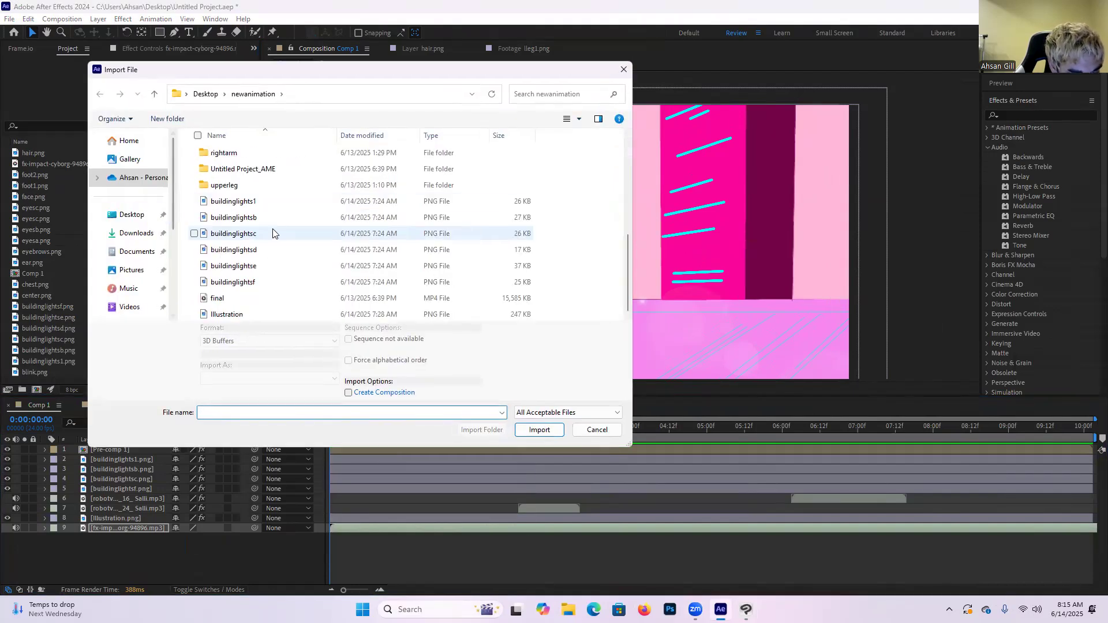
{"action": "scroll", "coordinate": [381, 260], "scroll_direction": "up", "scroll_amount": 2}
{"action": "scroll", "coordinate": [380, 259], "scroll_direction": "up", "scroll_amount": 2}
{"action": "scroll", "coordinate": [381, 260], "scroll_direction": "down", "scroll_amount": 5}
{"action": "scroll", "coordinate": [381, 260], "scroll_direction": "up", "scroll_amount": 2}
{"action": "scroll", "coordinate": [381, 259], "scroll_direction": "down", "scroll_amount": 2}
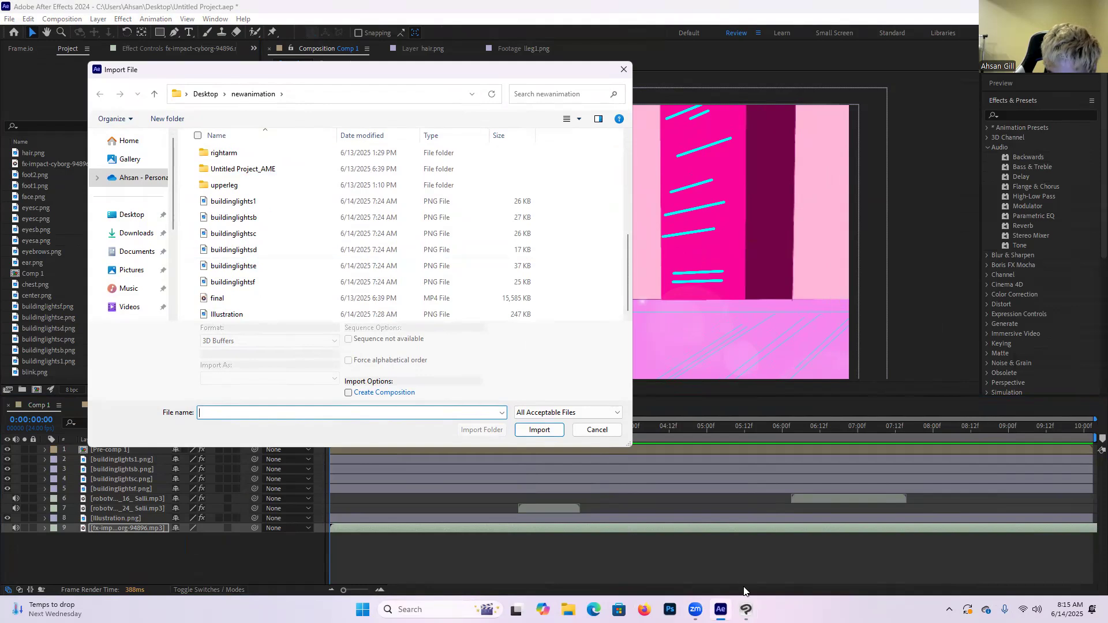
Step: Return to Clip Studio Paint and save the drawing as a PNG named circle in the newanimation folder, accepting the loss of layer information
{"action": "left_click", "coordinate": [746, 609]}
{"action": "left_click", "coordinate": [14, 20]}
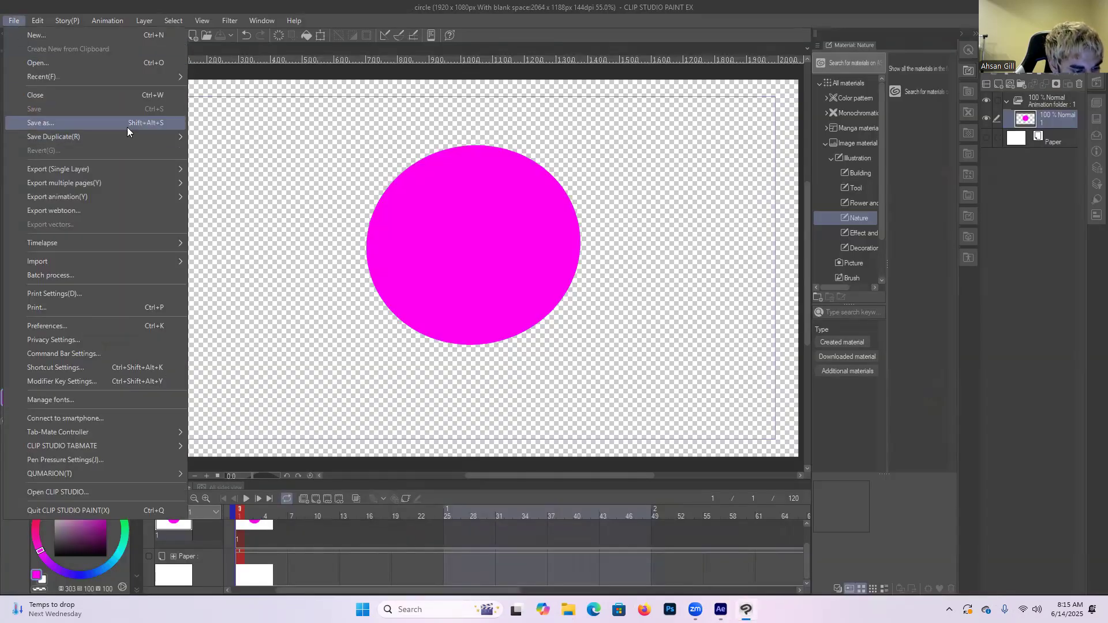
{"action": "left_click", "coordinate": [128, 128]}
{"action": "left_click", "coordinate": [205, 244]}
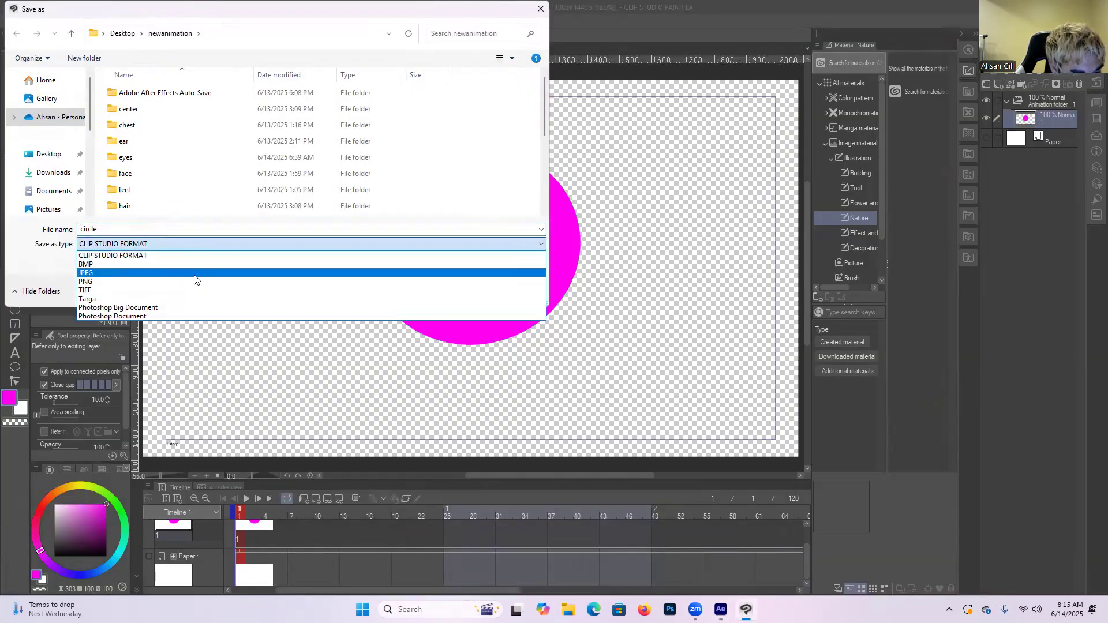
{"action": "left_click", "coordinate": [194, 282]}
{"action": "scroll", "coordinate": [288, 173], "scroll_direction": "down", "scroll_amount": 5}
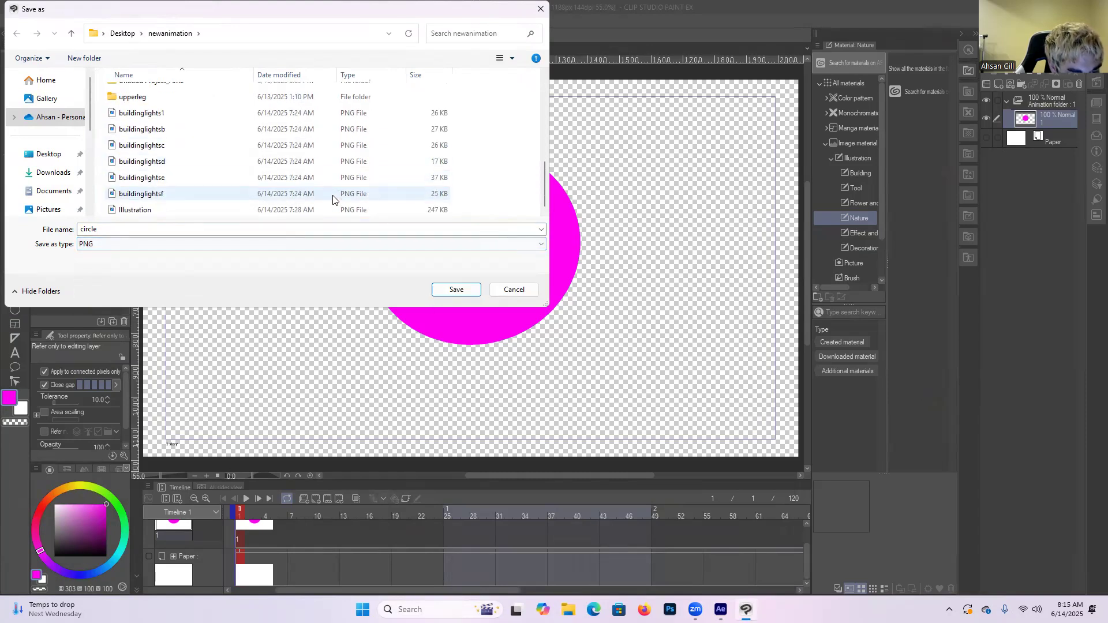
{"action": "left_click", "coordinate": [456, 289]}
{"action": "left_click", "coordinate": [585, 226]}
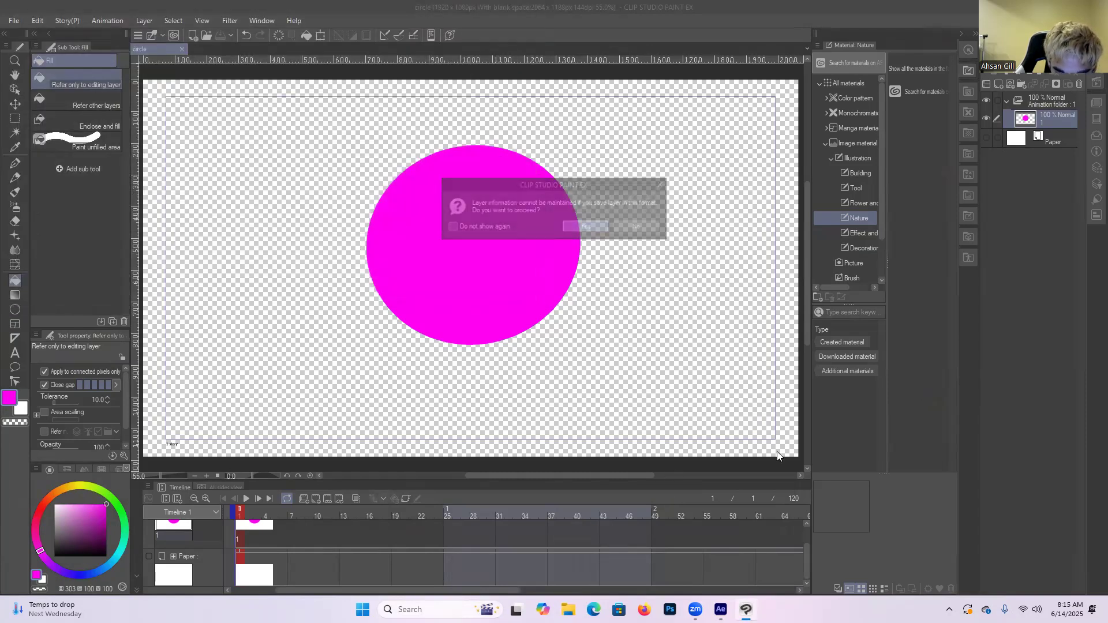
Step: Switch back to After Effects, import circle.png and place it as the top layer of Comp 1
{"action": "key", "text": "alt+Tab"}
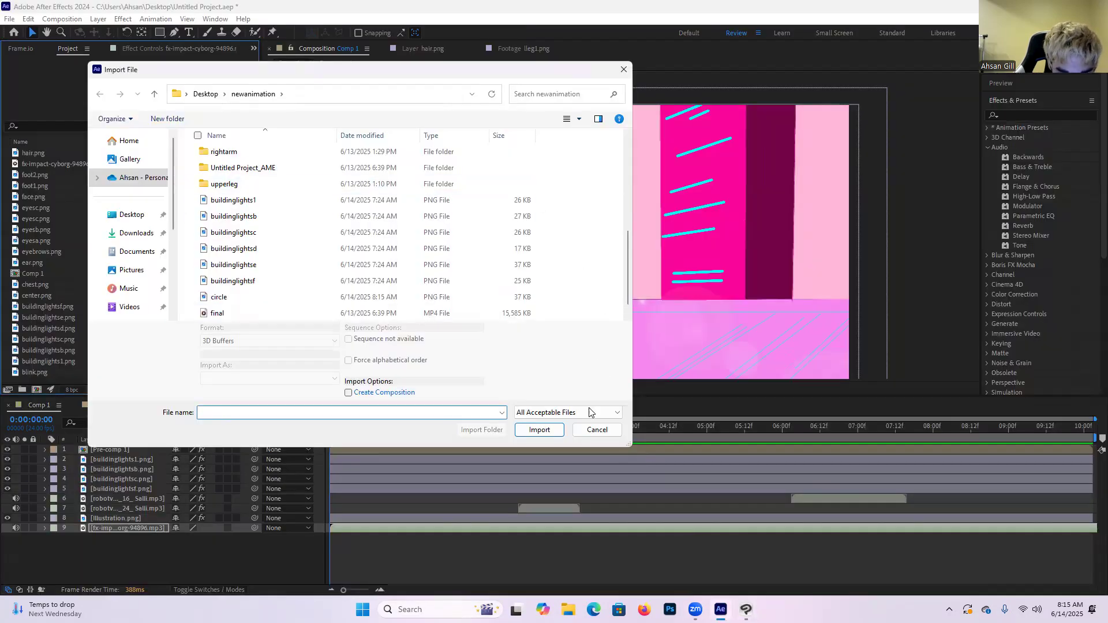
{"action": "scroll", "coordinate": [276, 254], "scroll_direction": "down", "scroll_amount": 1}
{"action": "double_click", "coordinate": [247, 281]}
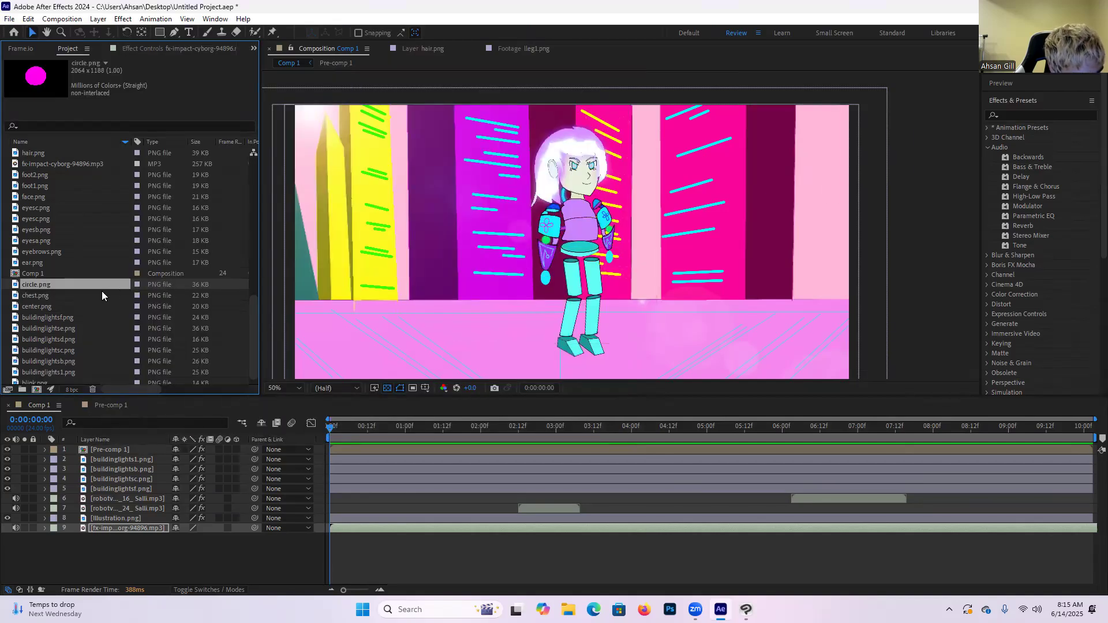
{"action": "left_click_drag", "start_coordinate": [53, 278], "coordinate": [122, 448]}
{"action": "scroll", "coordinate": [595, 217], "scroll_direction": "down", "scroll_amount": 2}
{"action": "scroll", "coordinate": [596, 217], "scroll_direction": "up", "scroll_amount": 2}
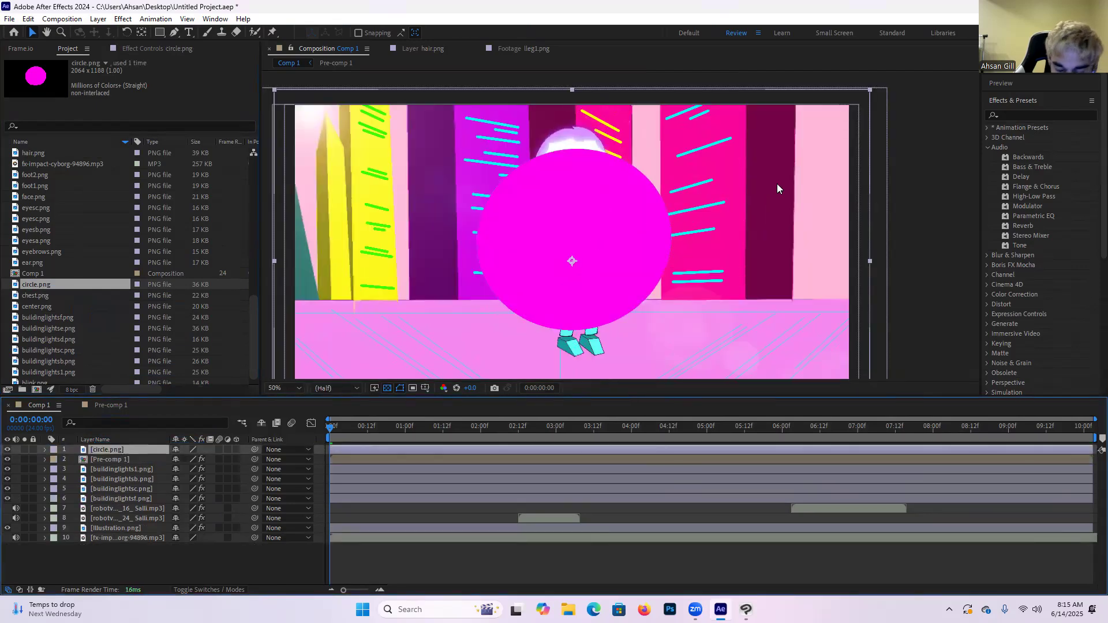
Step: Collapse the Audio effects category and stretch the circle.png layer to a scale of about 104% by 147%
{"action": "left_click", "coordinate": [989, 147]}
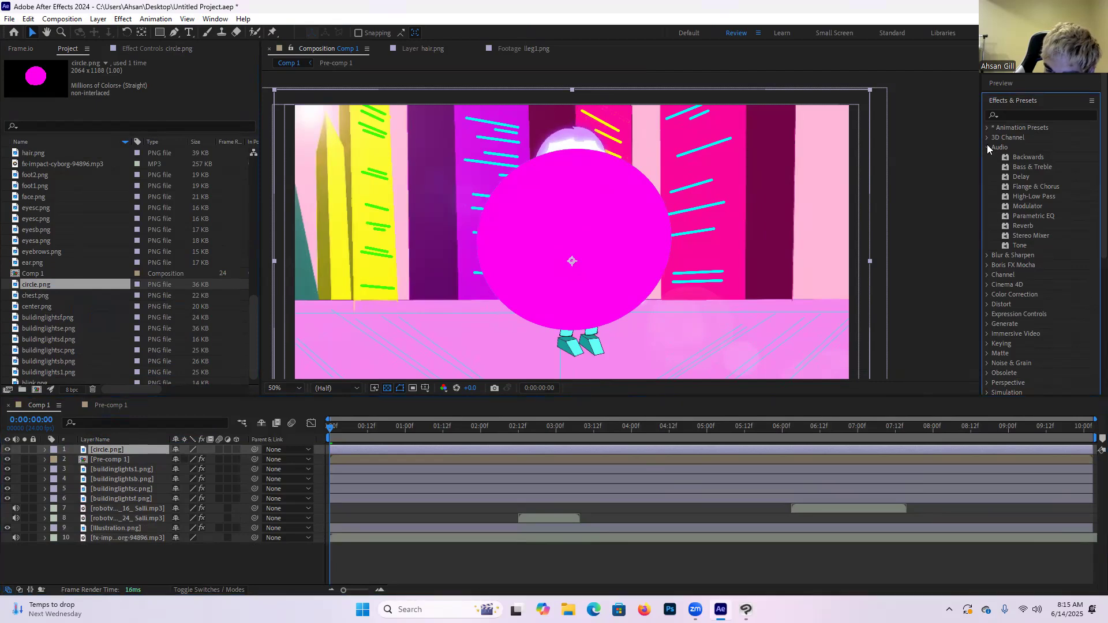
{"action": "scroll", "coordinate": [599, 230], "scroll_direction": "down", "scroll_amount": 1}
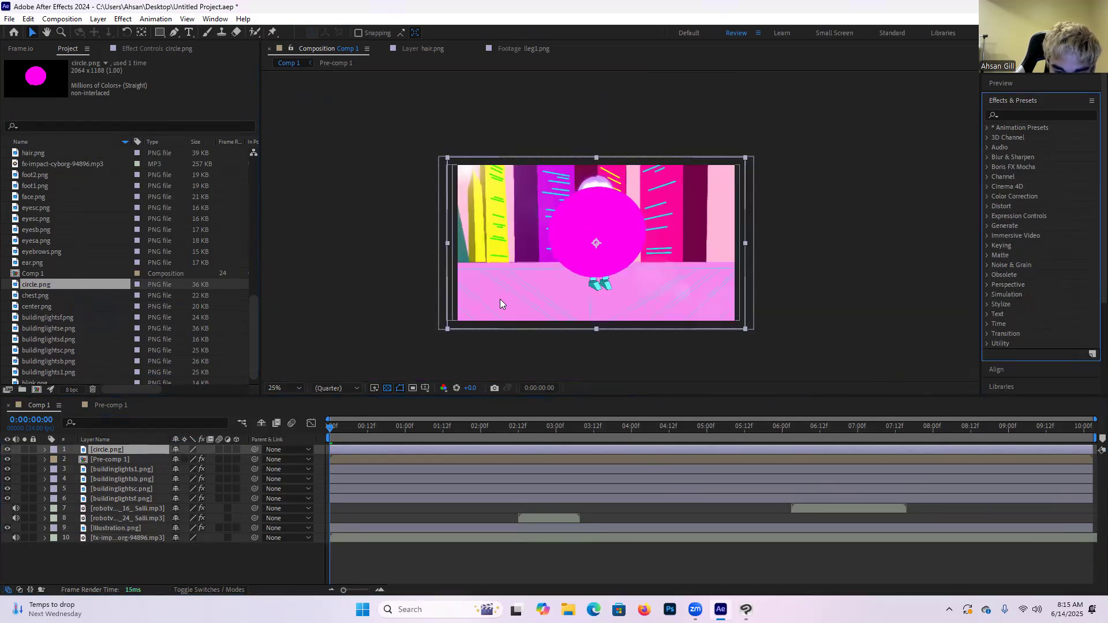
{"action": "left_click_drag", "start_coordinate": [447, 328], "coordinate": [442, 372]}
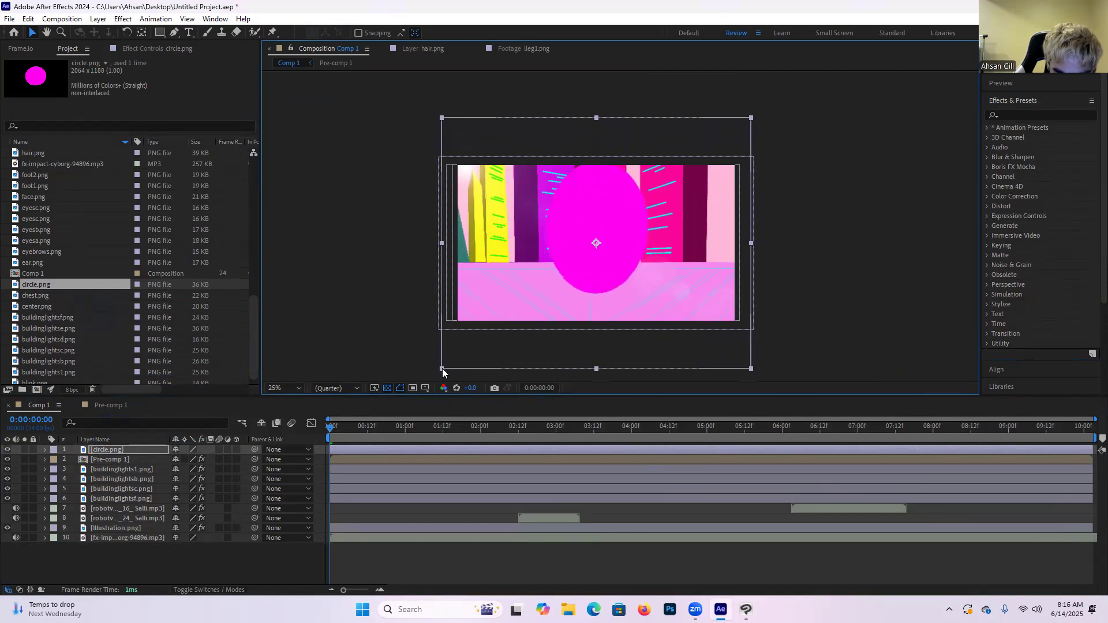
{"action": "key", "text": "period"}
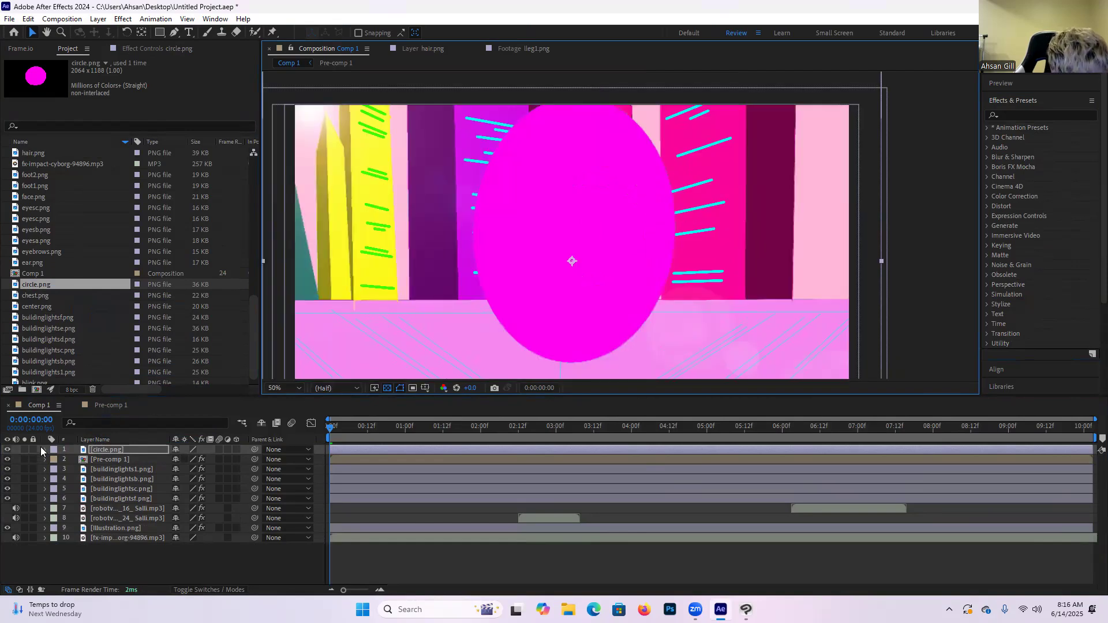
Step: Animate the circle.png layer's opacity with keyframes of 32% at 0:00 and 28% at 3:00
{"action": "left_click", "coordinate": [45, 450]}
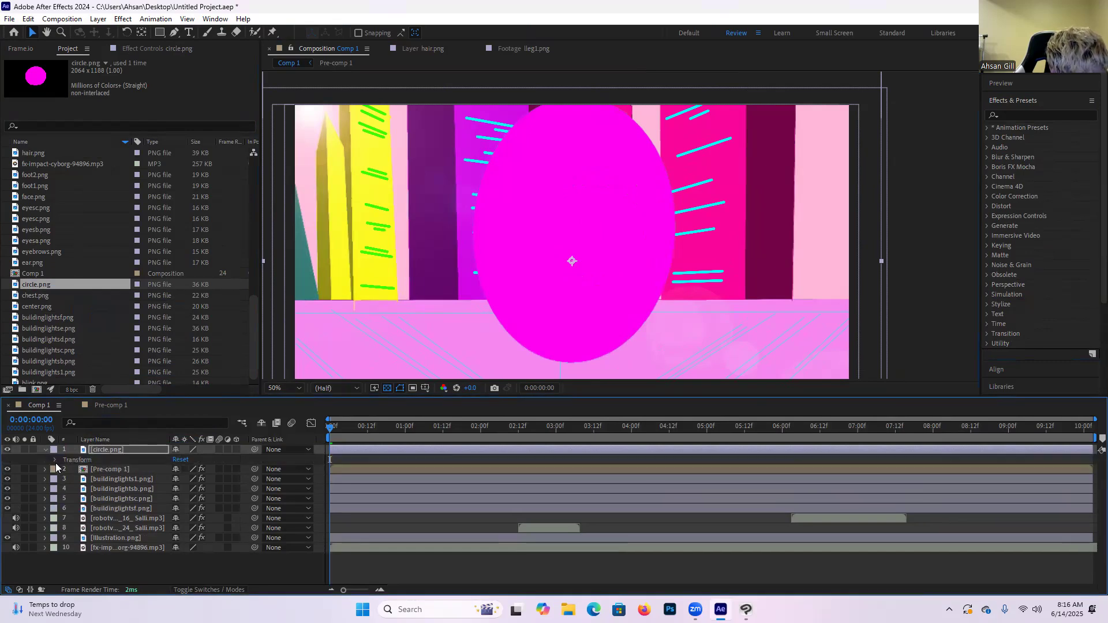
{"action": "left_click", "coordinate": [55, 461]}
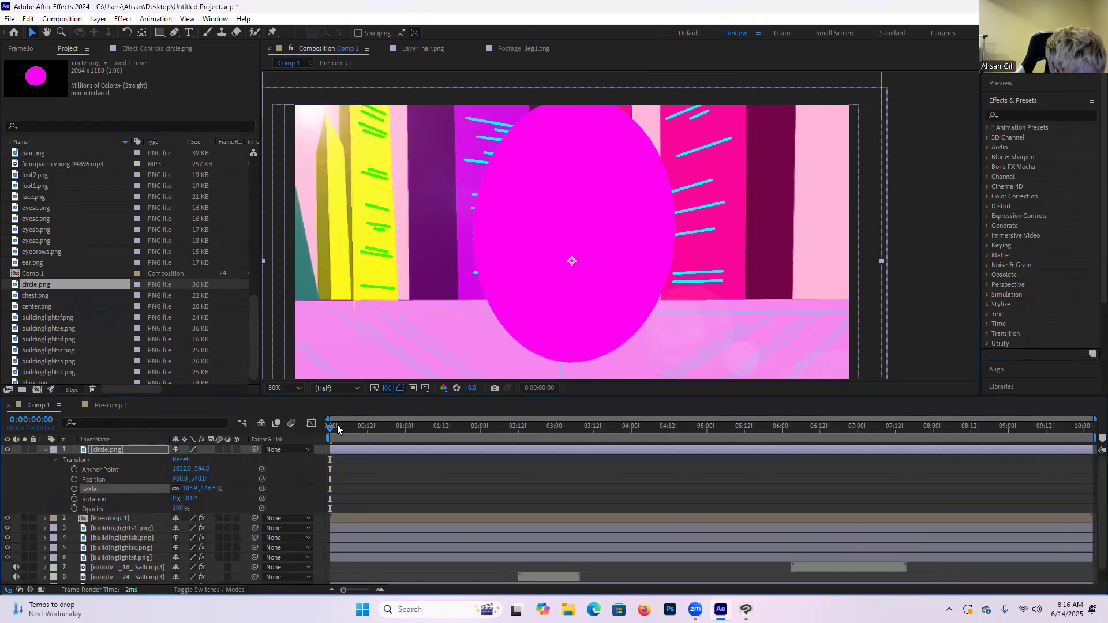
{"action": "left_click", "coordinate": [75, 510]}
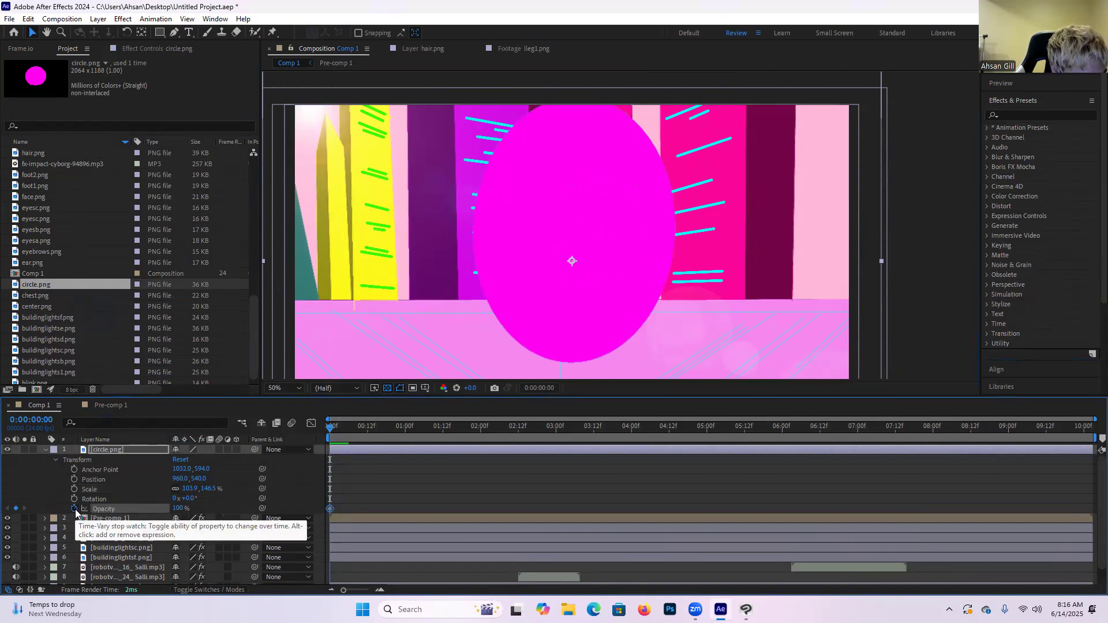
{"action": "left_click_drag", "start_coordinate": [331, 428], "coordinate": [340, 430]}
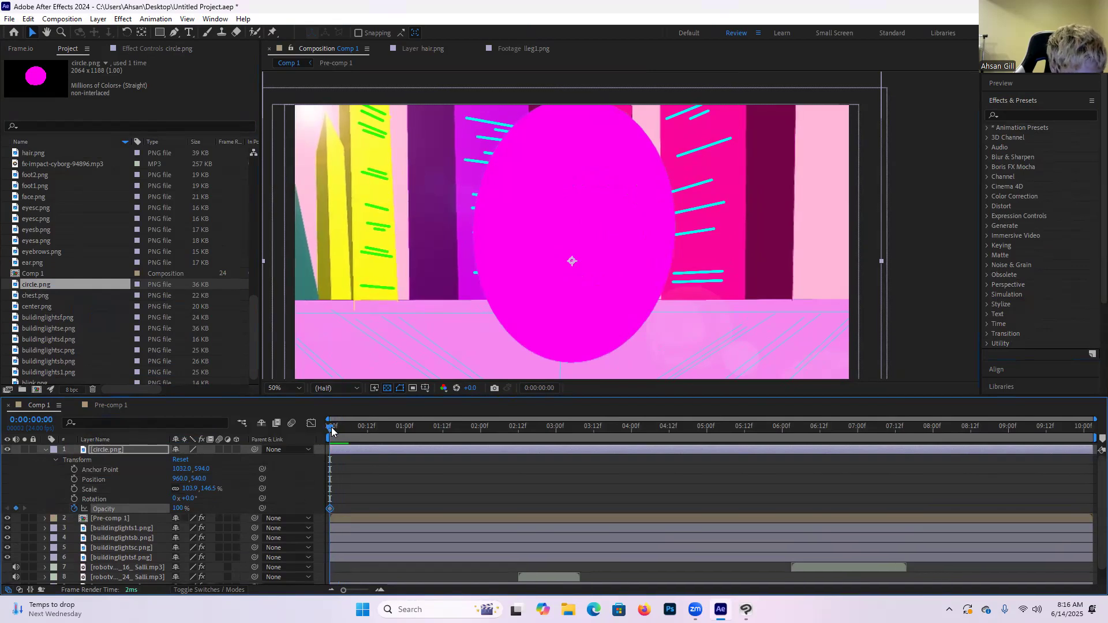
{"action": "left_click_drag", "start_coordinate": [340, 430], "coordinate": [558, 447]}
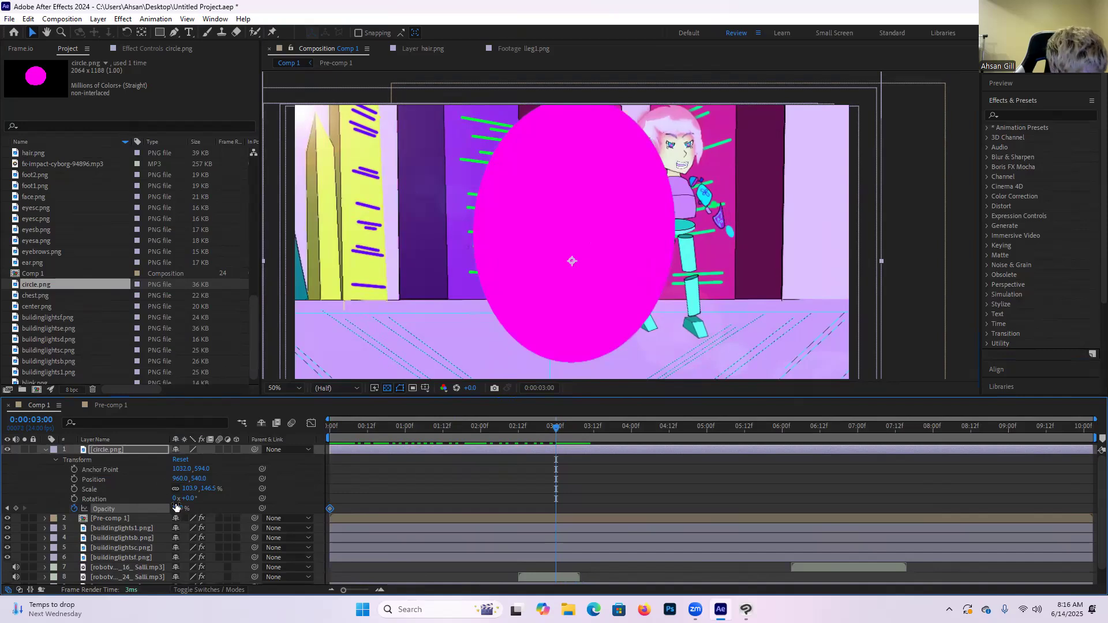
{"action": "left_click_drag", "start_coordinate": [180, 509], "coordinate": [143, 512]}
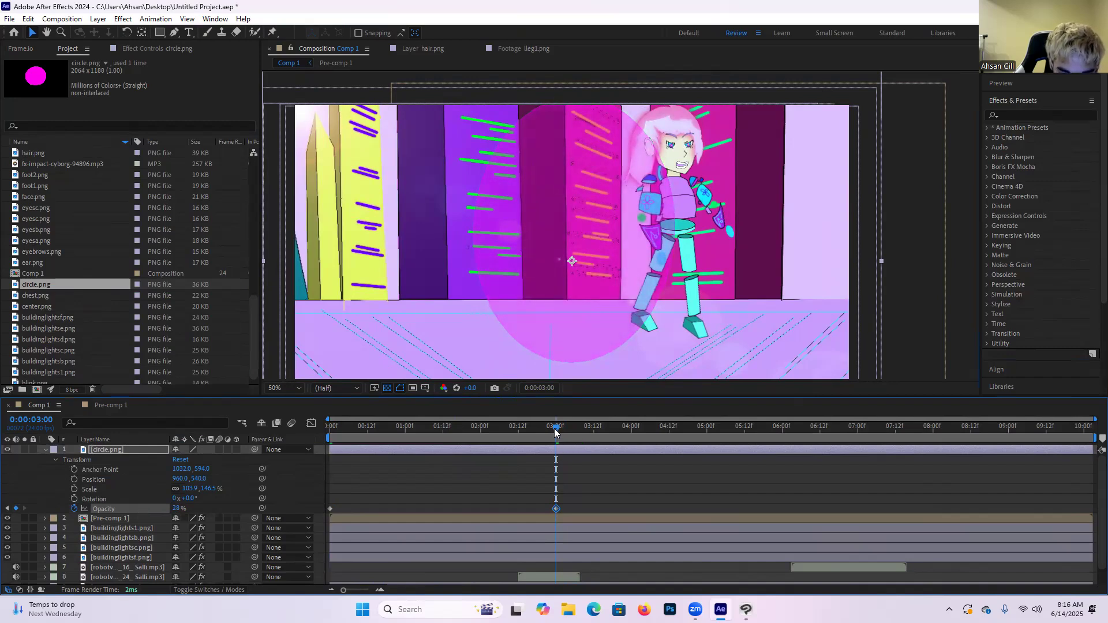
{"action": "left_click_drag", "start_coordinate": [552, 432], "coordinate": [326, 456]}
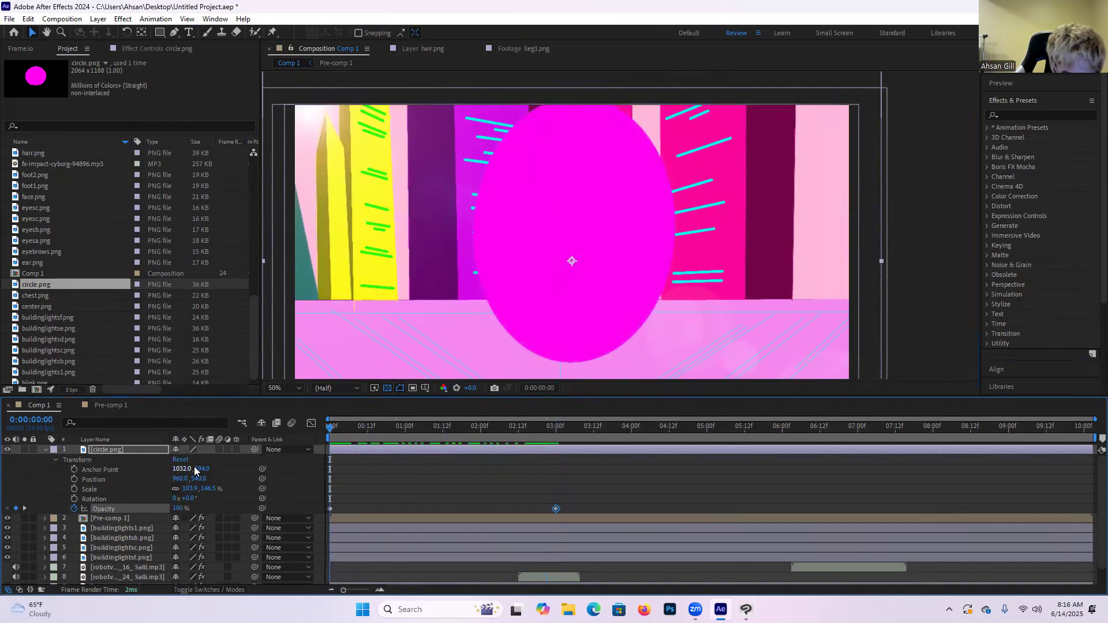
{"action": "left_click_drag", "start_coordinate": [177, 508], "coordinate": [140, 515]}
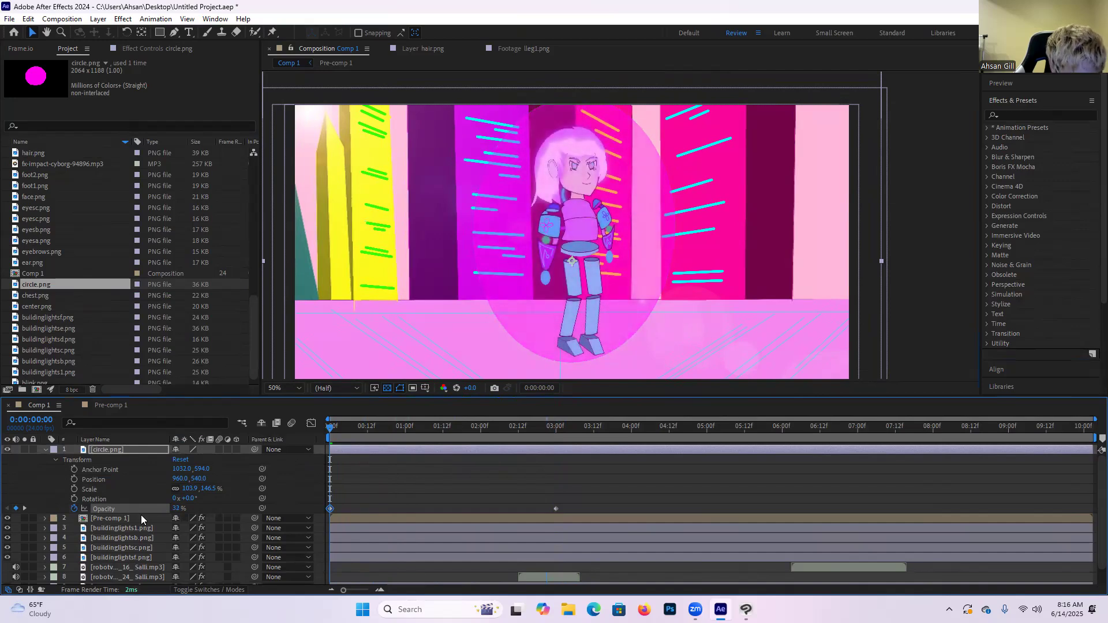
Step: Keyframe the circle.png layer's position at 0:00, 3:00 and 4:18, moving the circle over the walking character each time
{"action": "left_click", "coordinate": [73, 479]}
{"action": "left_click_drag", "start_coordinate": [332, 427], "coordinate": [554, 432]}
{"action": "left_click_drag", "start_coordinate": [541, 199], "coordinate": [637, 195]}
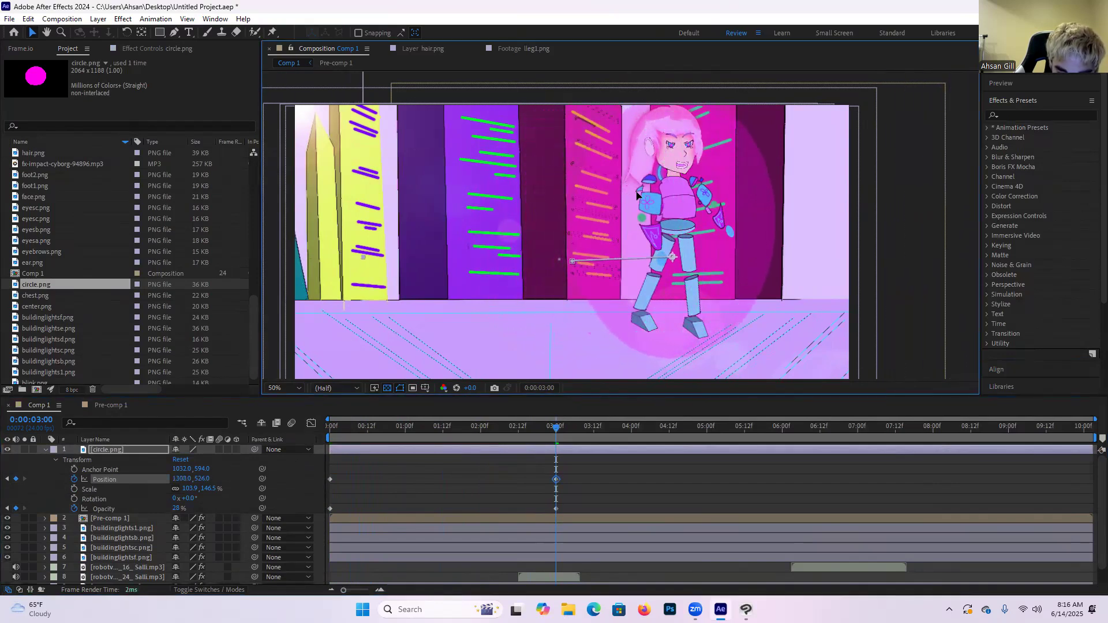
{"action": "left_click_drag", "start_coordinate": [557, 428], "coordinate": [692, 450]}
{"action": "left_click_drag", "start_coordinate": [623, 267], "coordinate": [662, 264]}
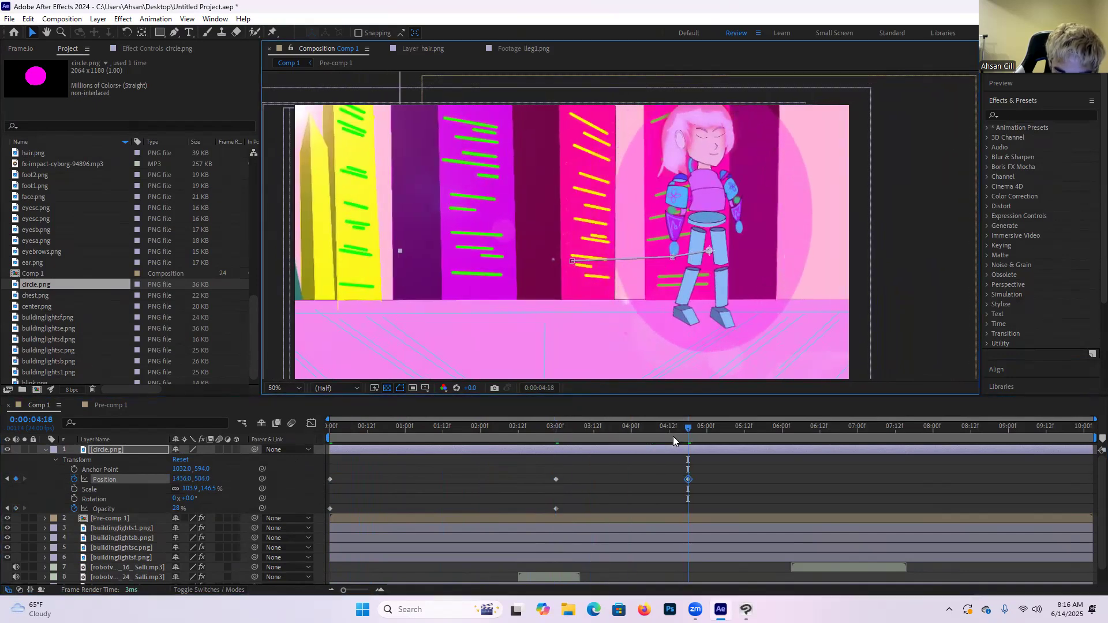
Step: Add position keyframes for the circle at 8:01, 9:22 and 10:02 over the returning character, ending at about 914, 574
{"action": "left_click_drag", "start_coordinate": [688, 430], "coordinate": [936, 450]}
{"action": "left_click_drag", "start_coordinate": [735, 253], "coordinate": [627, 258]}
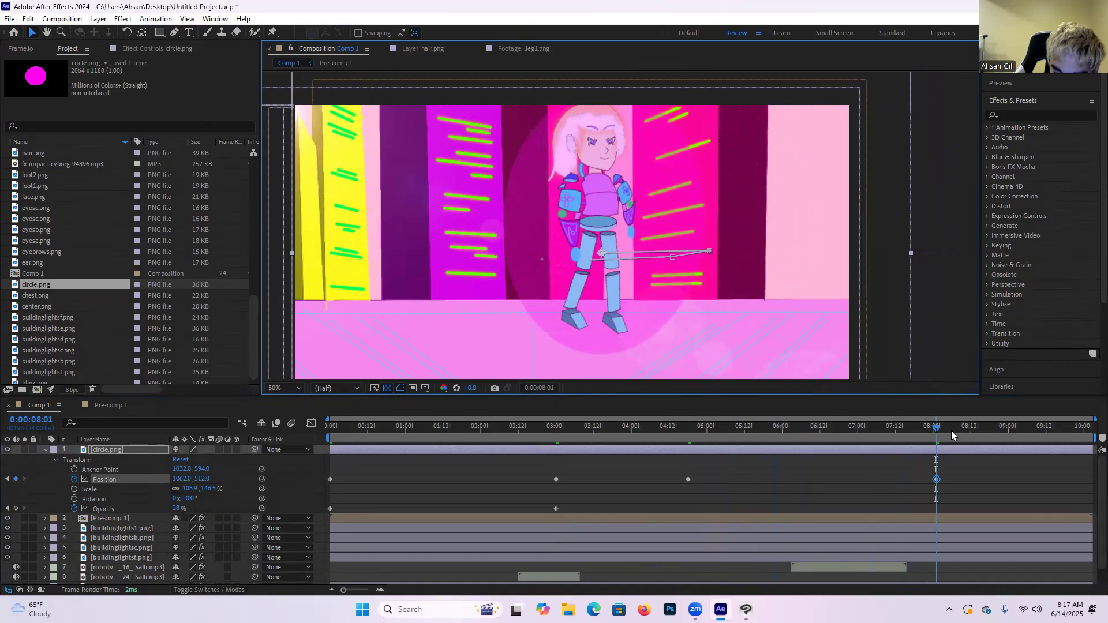
{"action": "left_click_drag", "start_coordinate": [938, 432], "coordinate": [1078, 439]}
{"action": "left_click_drag", "start_coordinate": [657, 274], "coordinate": [619, 281]}
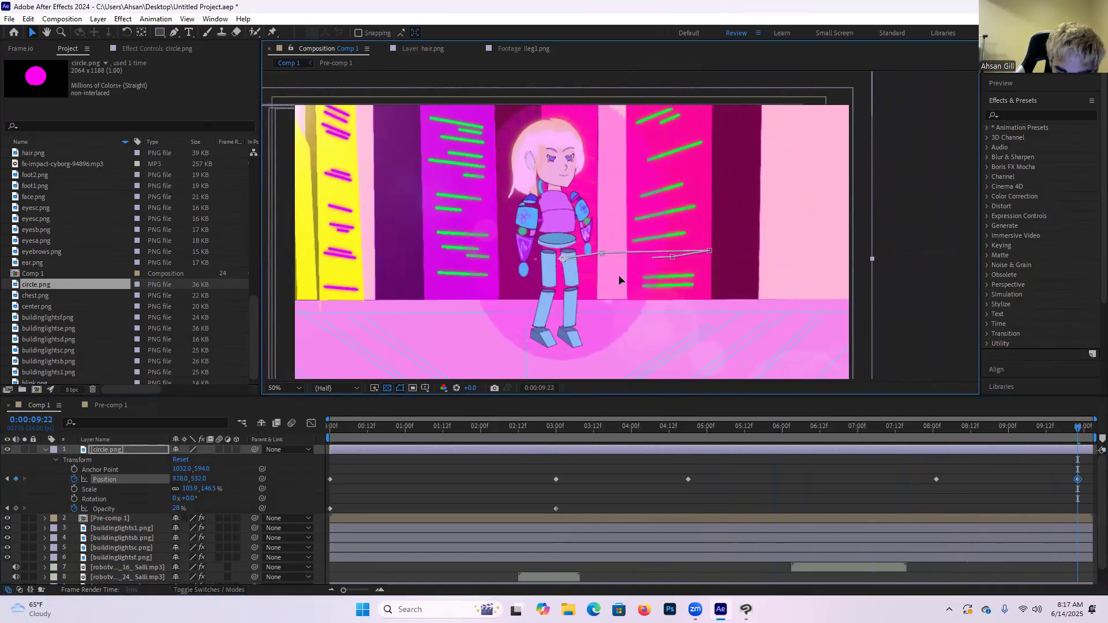
{"action": "left_click_drag", "start_coordinate": [1076, 431], "coordinate": [1090, 430]}
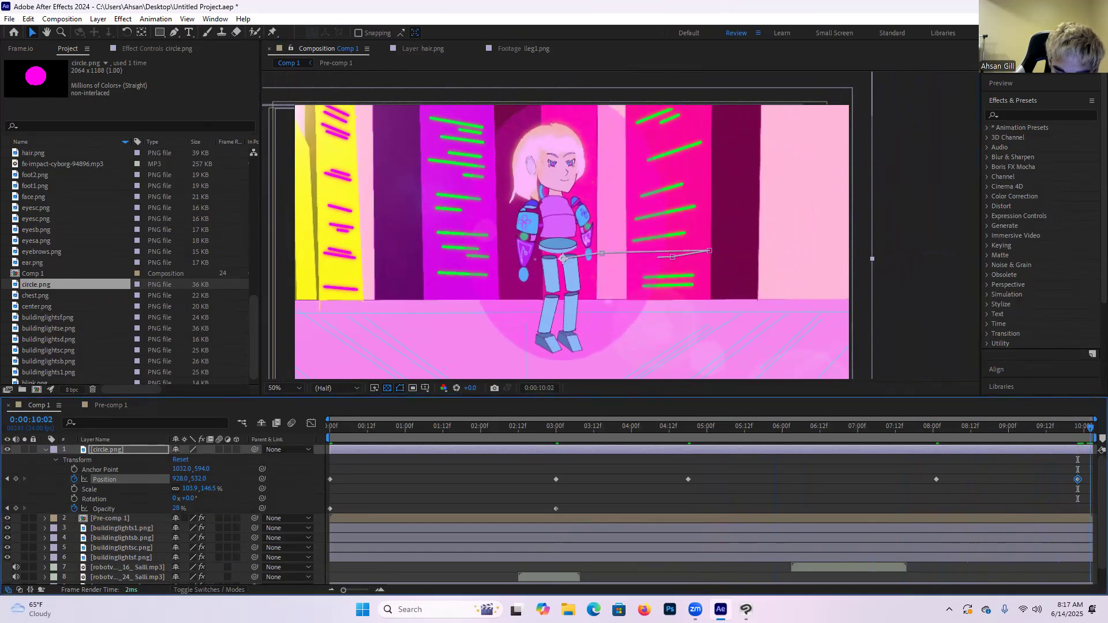
{"action": "left_click_drag", "start_coordinate": [635, 258], "coordinate": [631, 269]}
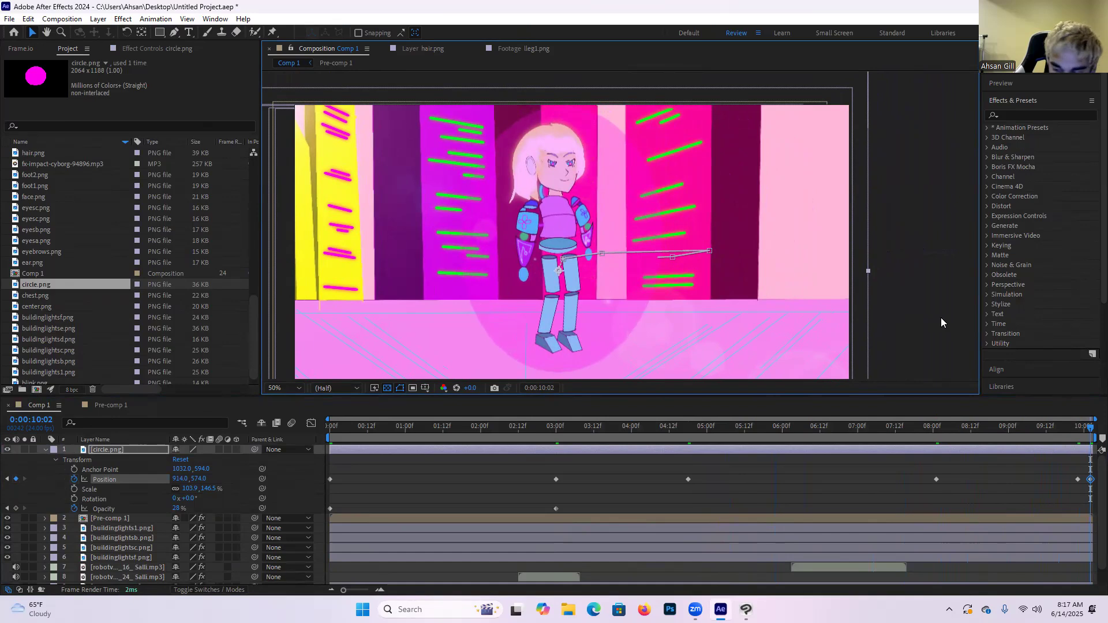
Step: Apply the Glow effect to circle.png with threshold 47.8%, radius 14 and intensity 2, and set its opacity at 10:02 to 42%
{"action": "left_click", "coordinate": [986, 303]}
{"action": "scroll", "coordinate": [1007, 301], "scroll_direction": "down", "scroll_amount": 5}
{"action": "scroll", "coordinate": [1021, 307], "scroll_direction": "down", "scroll_amount": 2}
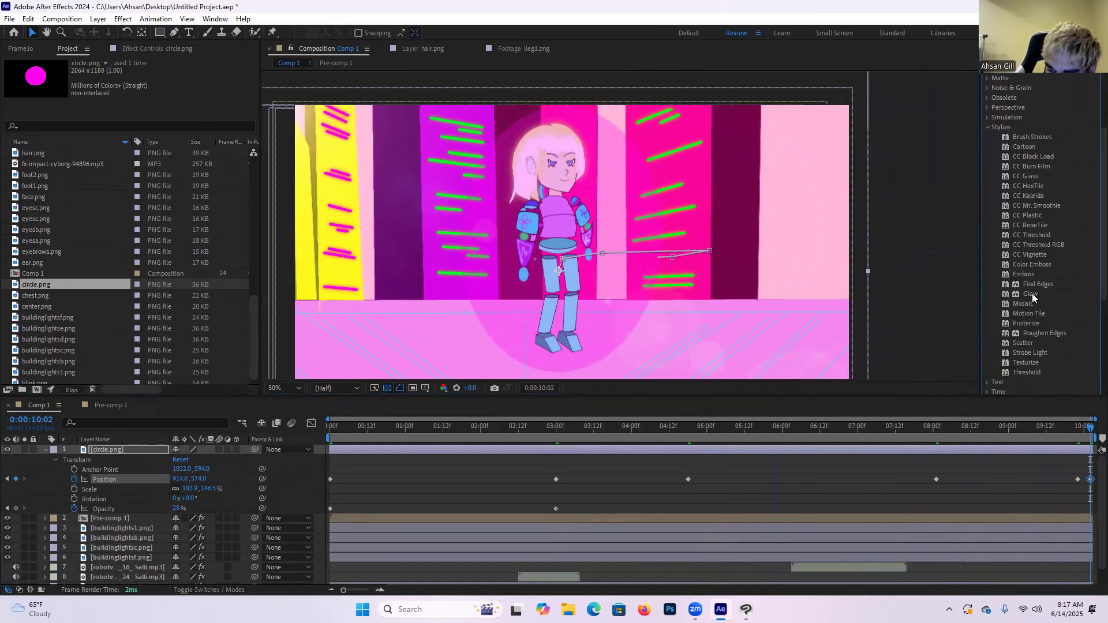
{"action": "double_click", "coordinate": [1032, 293]}
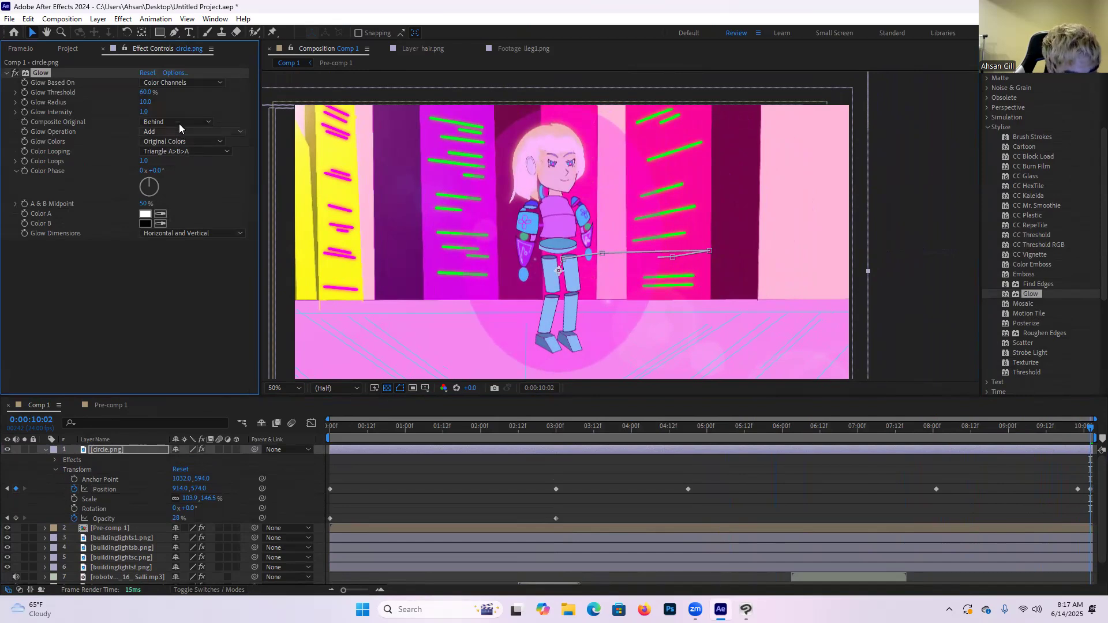
{"action": "mouse_move", "coordinate": [149, 91]}
{"action": "left_mouse_down"}
{"action": "mouse_move", "coordinate": [151, 103]}
{"action": "mouse_move", "coordinate": [175, 104]}
{"action": "mouse_move", "coordinate": [156, 111]}
{"action": "left_mouse_up"}
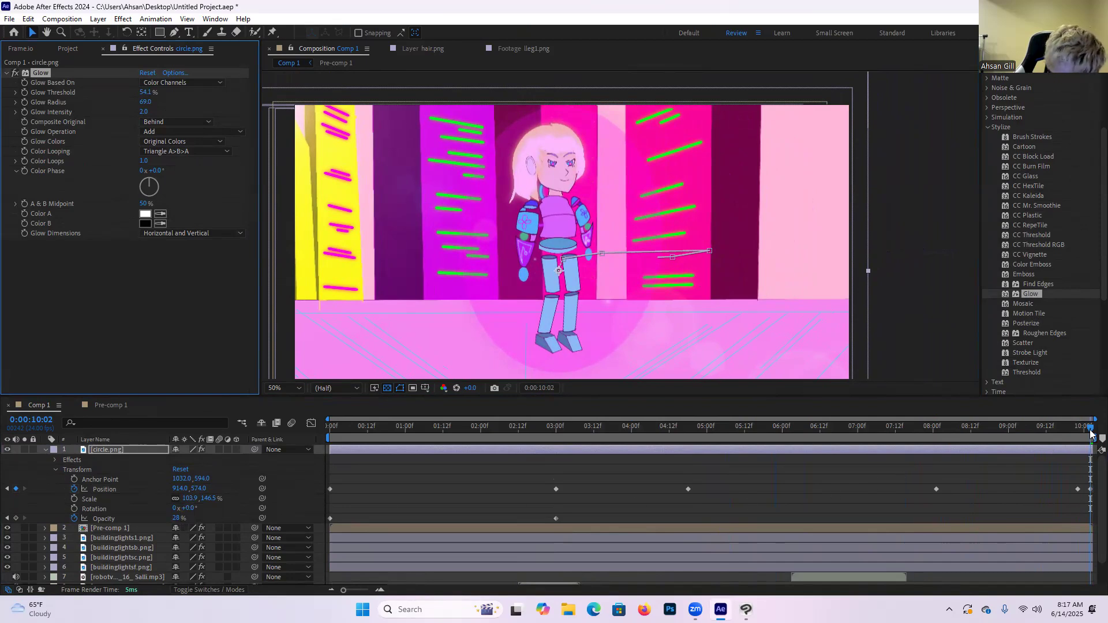
{"action": "left_click_drag", "start_coordinate": [176, 518], "coordinate": [181, 517]}
{"action": "left_click_drag", "start_coordinate": [144, 92], "coordinate": [142, 104]}
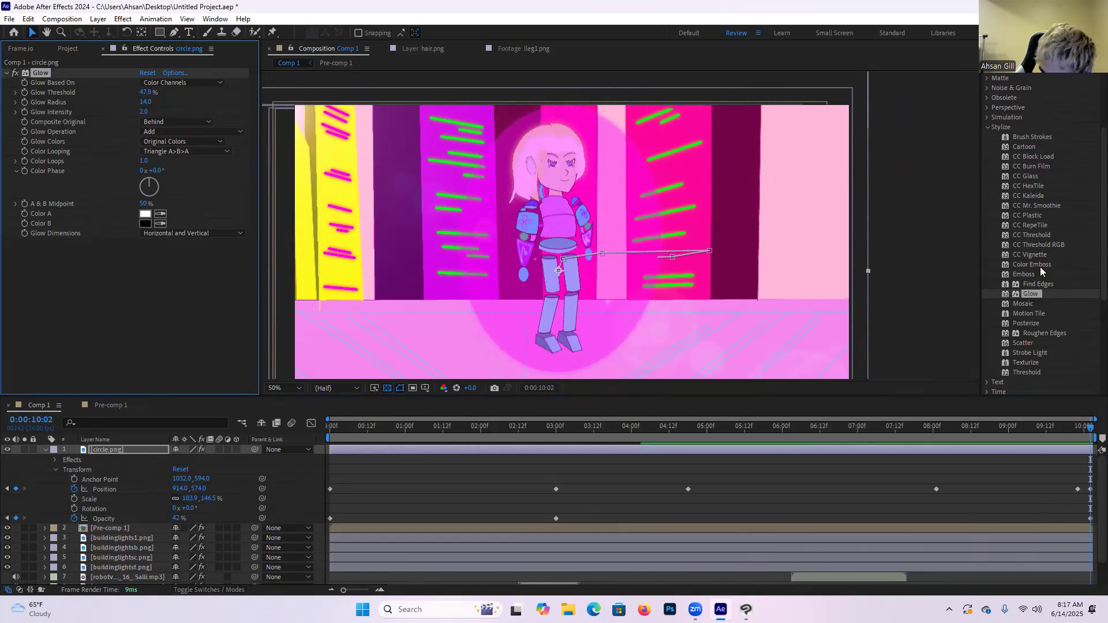
Step: Add the Strobe Light effect to circle.png with a bright magenta strobe color and preview the animation from the start
{"action": "double_click", "coordinate": [1034, 352]}
{"action": "left_click", "coordinate": [145, 252]}
{"action": "left_click", "coordinate": [218, 386]}
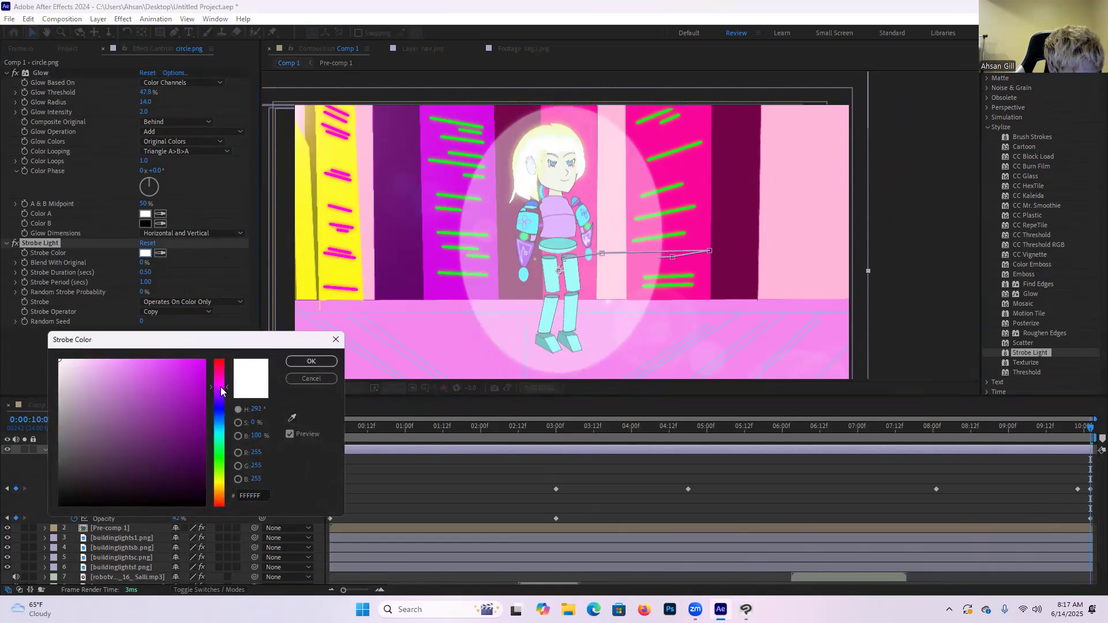
{"action": "left_click", "coordinate": [204, 360]}
{"action": "left_click", "coordinate": [310, 361]}
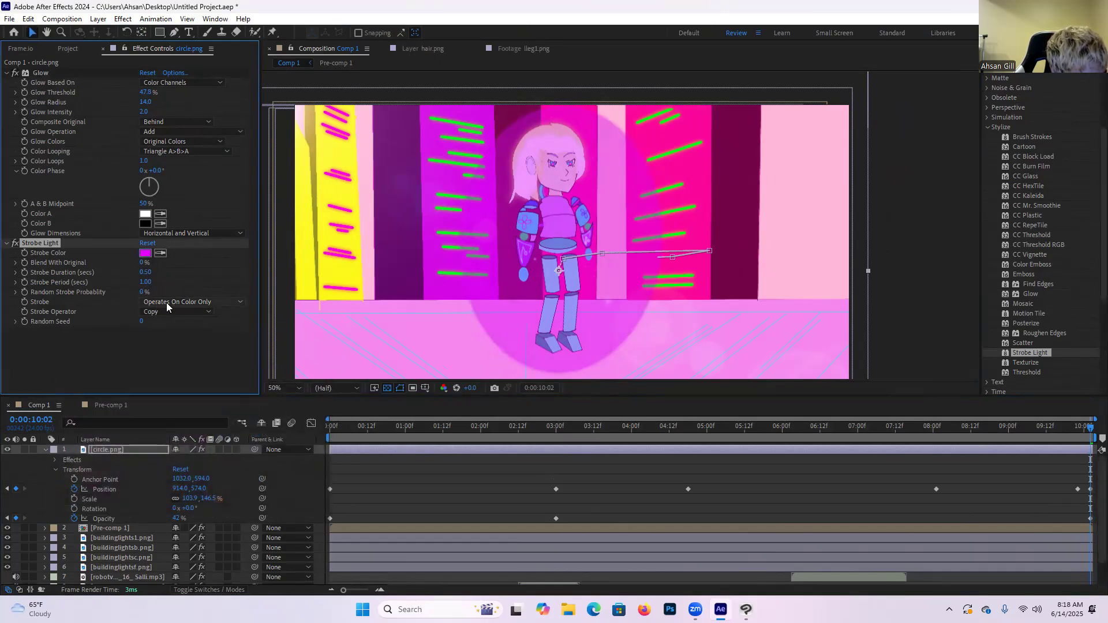
{"action": "left_click_drag", "start_coordinate": [489, 442], "coordinate": [304, 425]}
{"action": "key", "text": "space"}
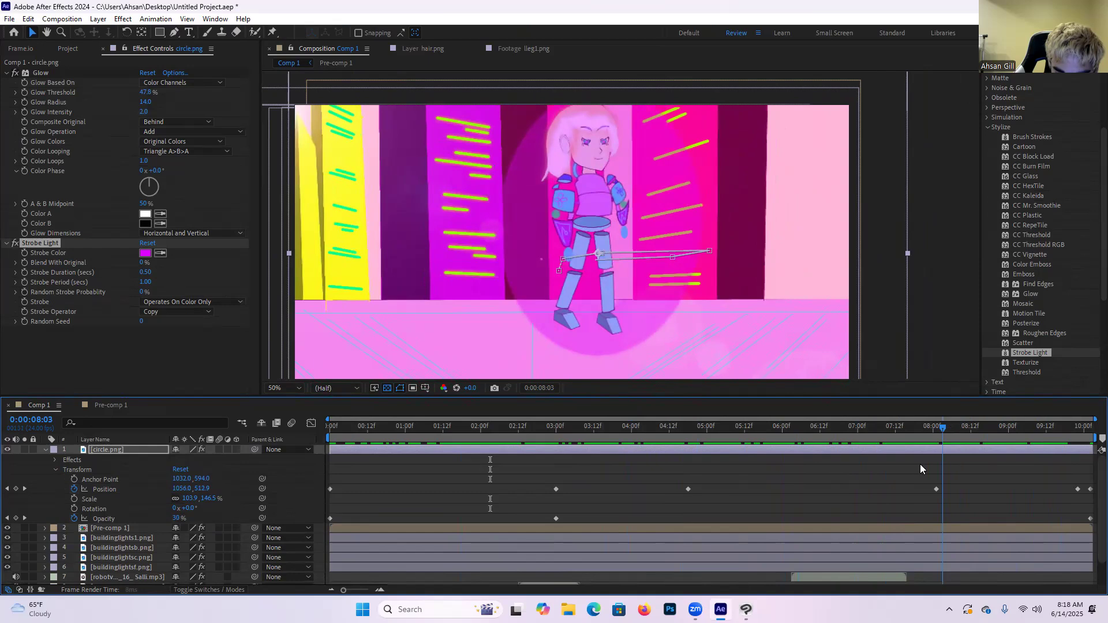
{"action": "key", "text": "space"}
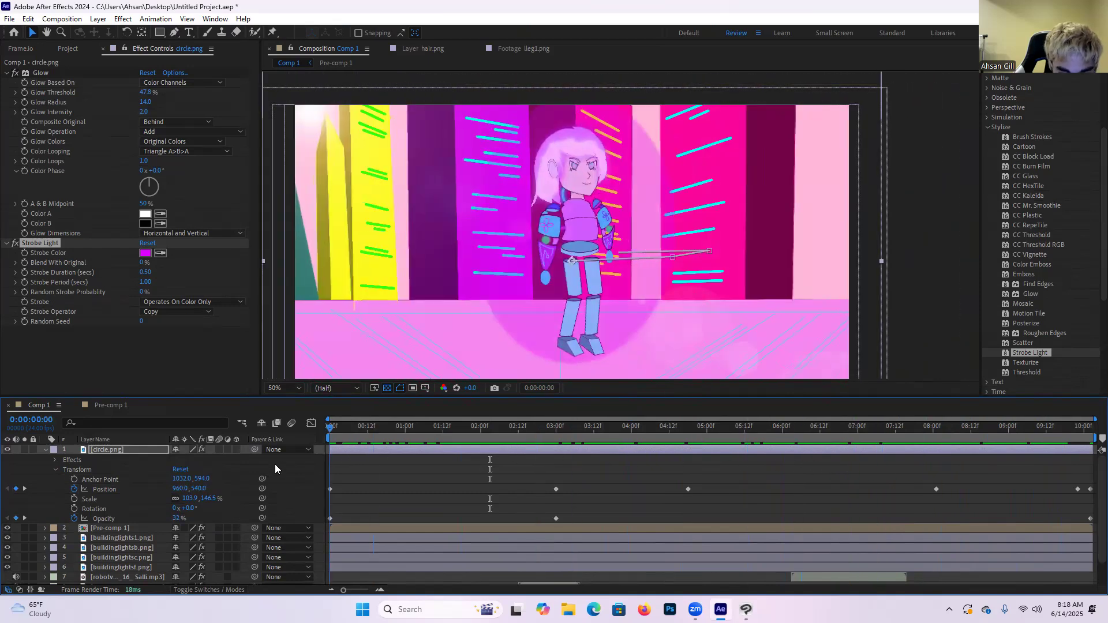
Step: Change the strobe color to bright yellow, preview the animation and return to the first frame
{"action": "left_click", "coordinate": [145, 253]}
{"action": "left_click_drag", "start_coordinate": [221, 410], "coordinate": [220, 484]}
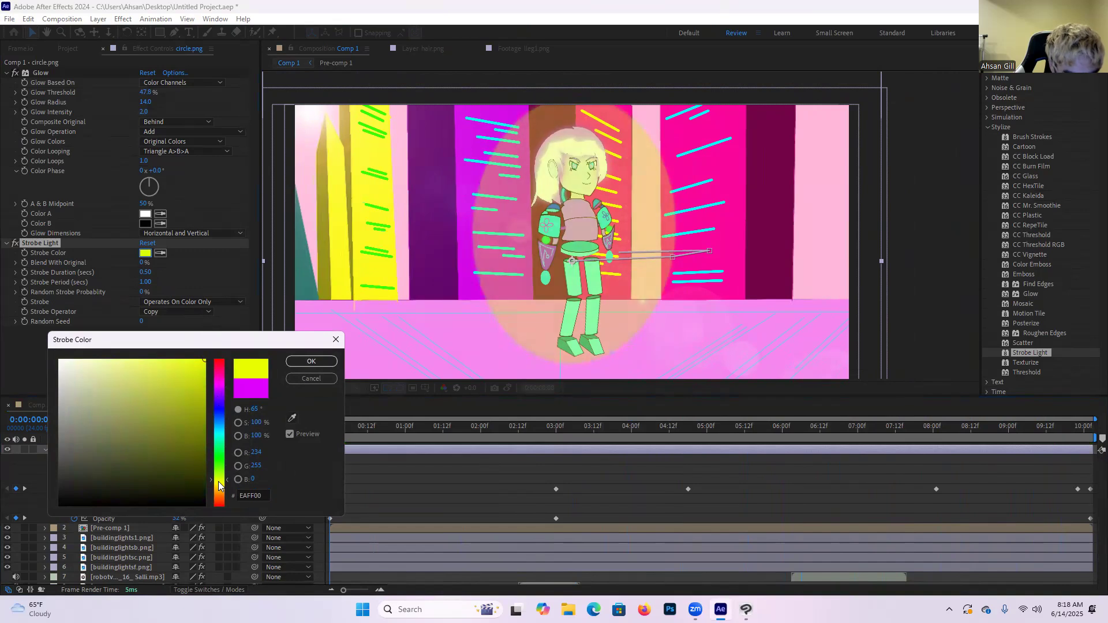
{"action": "left_click", "coordinate": [311, 362]}
{"action": "key", "text": "space"}
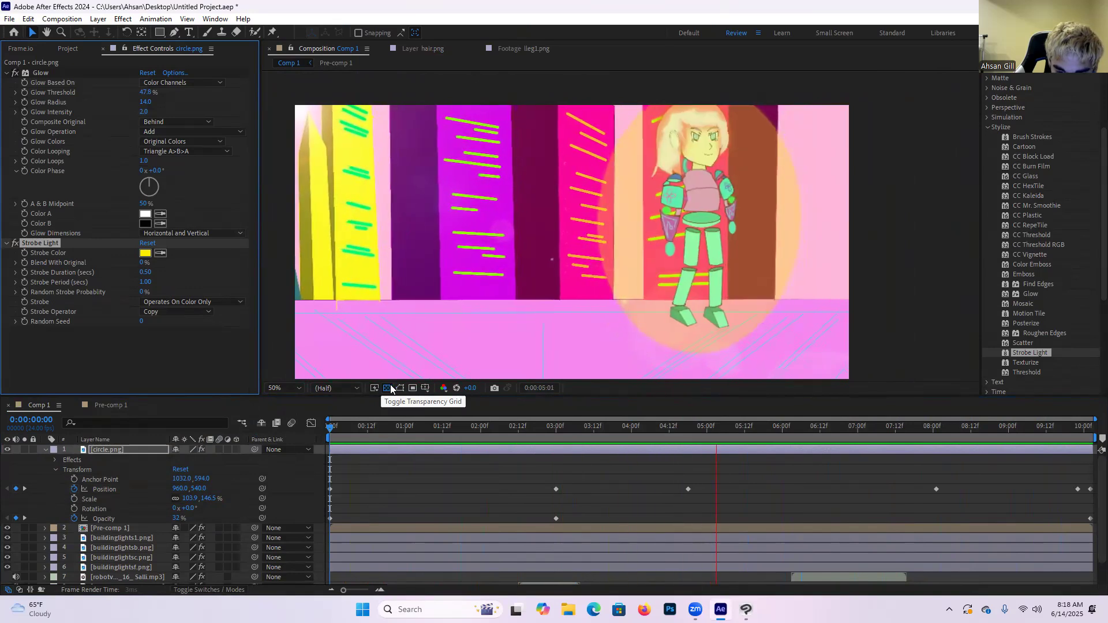
{"action": "key", "text": "space"}
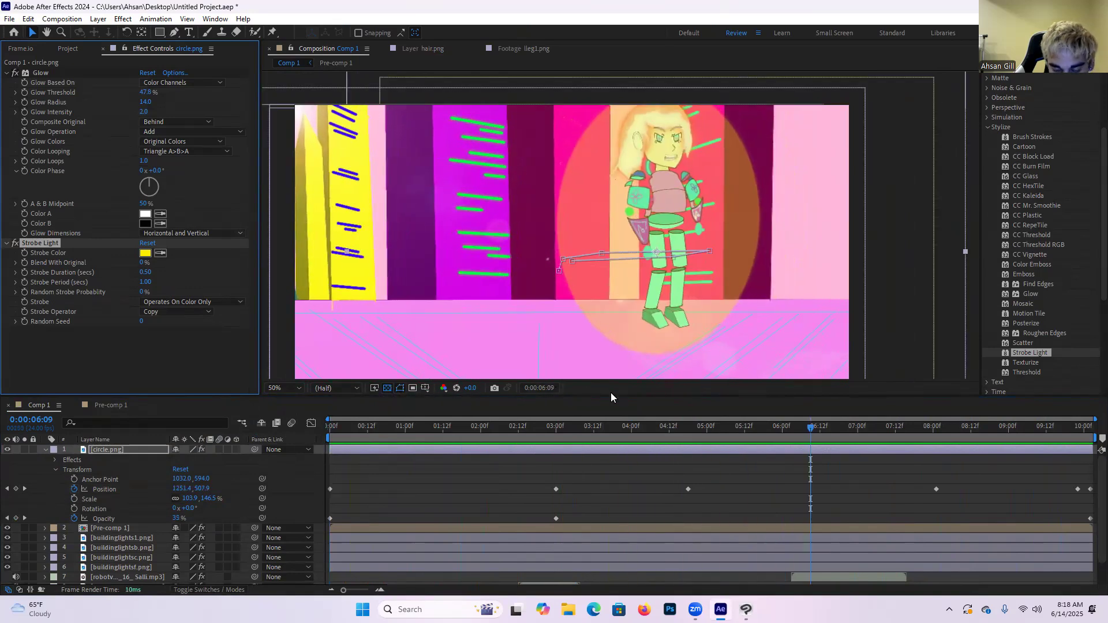
{"action": "left_click_drag", "start_coordinate": [810, 429], "coordinate": [317, 438]}
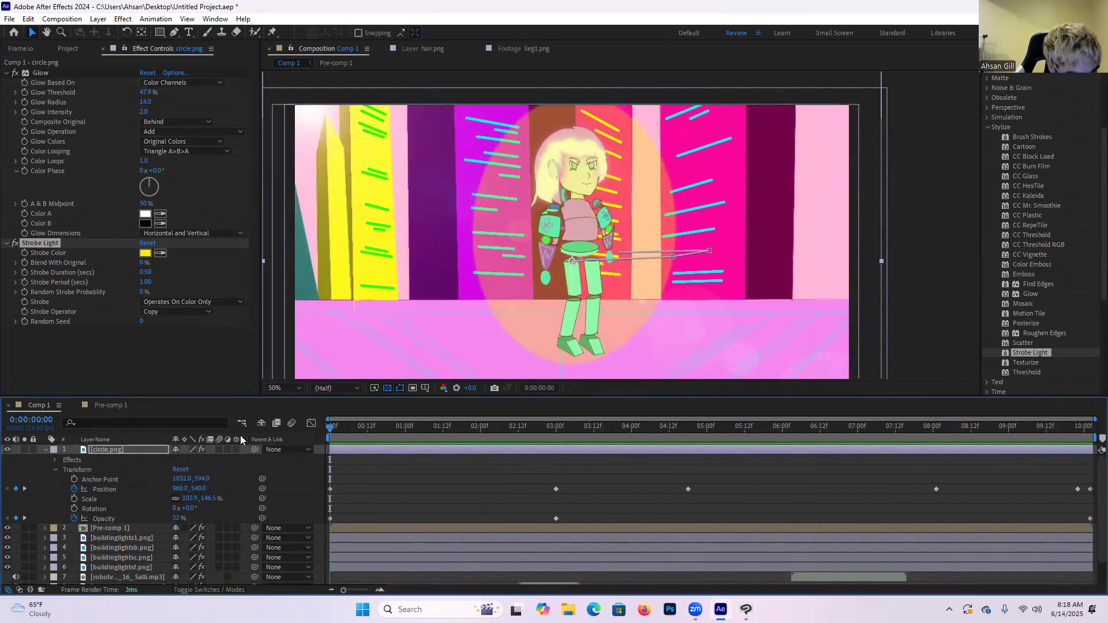
Step: Remove the Strobe Light and Glow effects from the circle.png layer
{"action": "left_click", "coordinate": [44, 450]}
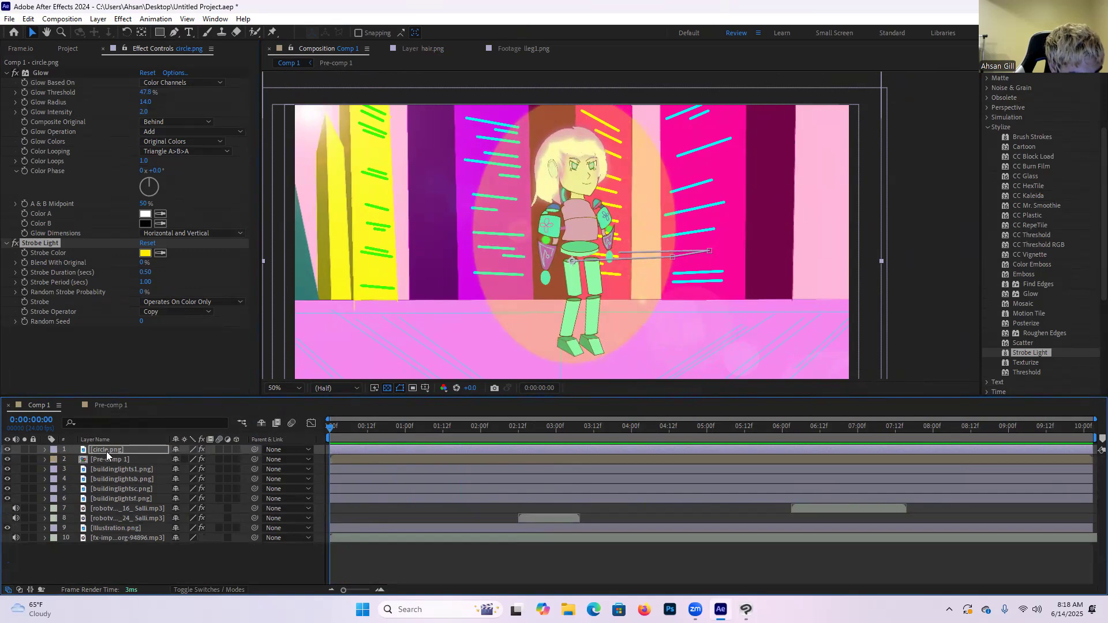
{"action": "scroll", "coordinate": [680, 226], "scroll_direction": "down", "scroll_amount": 3}
{"action": "scroll", "coordinate": [679, 228], "scroll_direction": "up", "scroll_amount": 3}
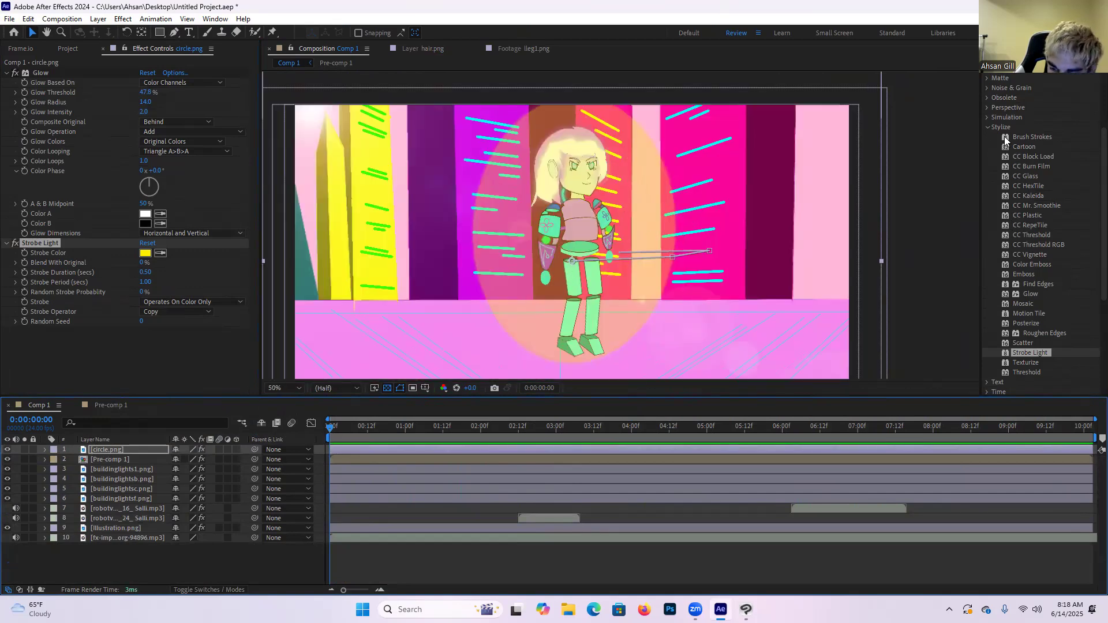
{"action": "left_click", "coordinate": [42, 244]}
{"action": "key", "text": "Delete"}
{"action": "left_click", "coordinate": [54, 73]}
{"action": "key", "text": "Delete"}
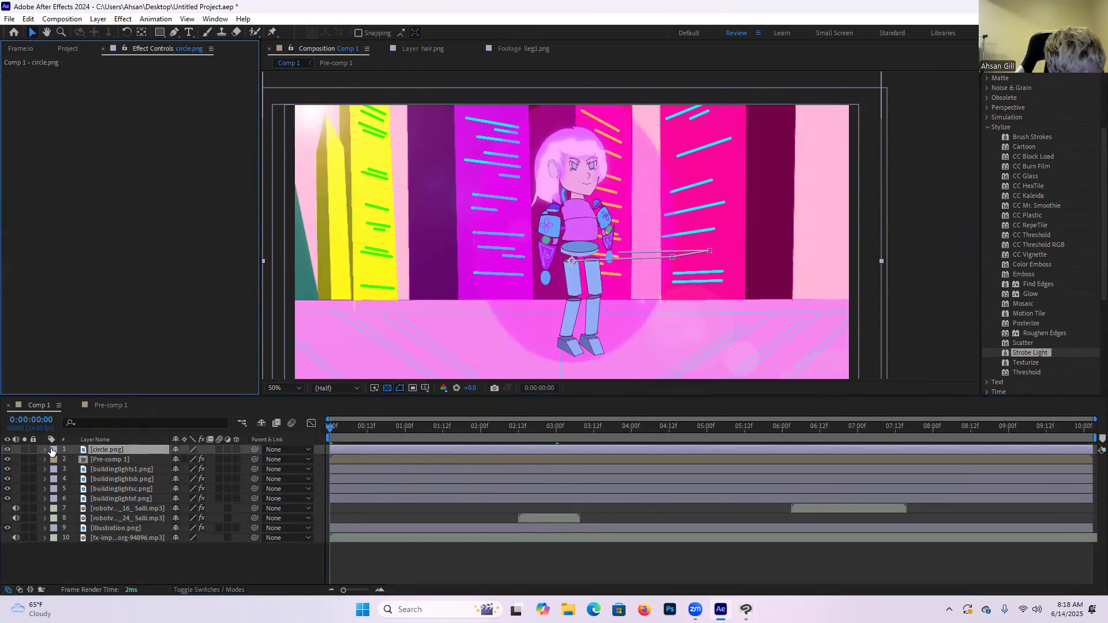
Step: Delete all opacity keyframes of the circle.png layer and set its opacity to a constant 83%
{"action": "left_click", "coordinate": [45, 450]}
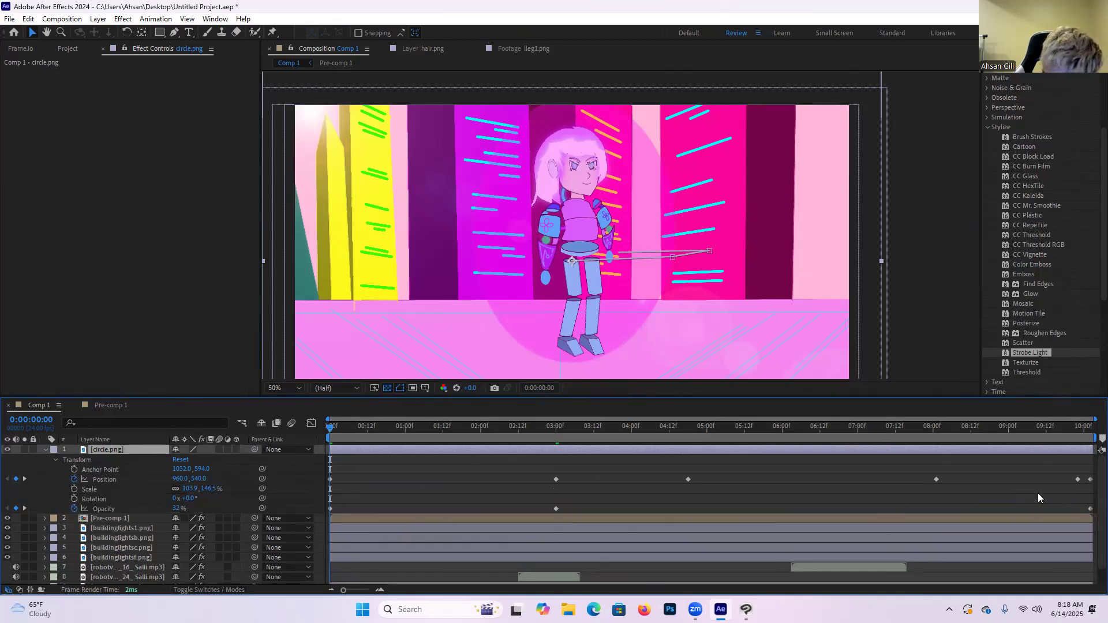
{"action": "left_click_drag", "start_coordinate": [1093, 498], "coordinate": [305, 530]}
{"action": "key", "text": "Delete"}
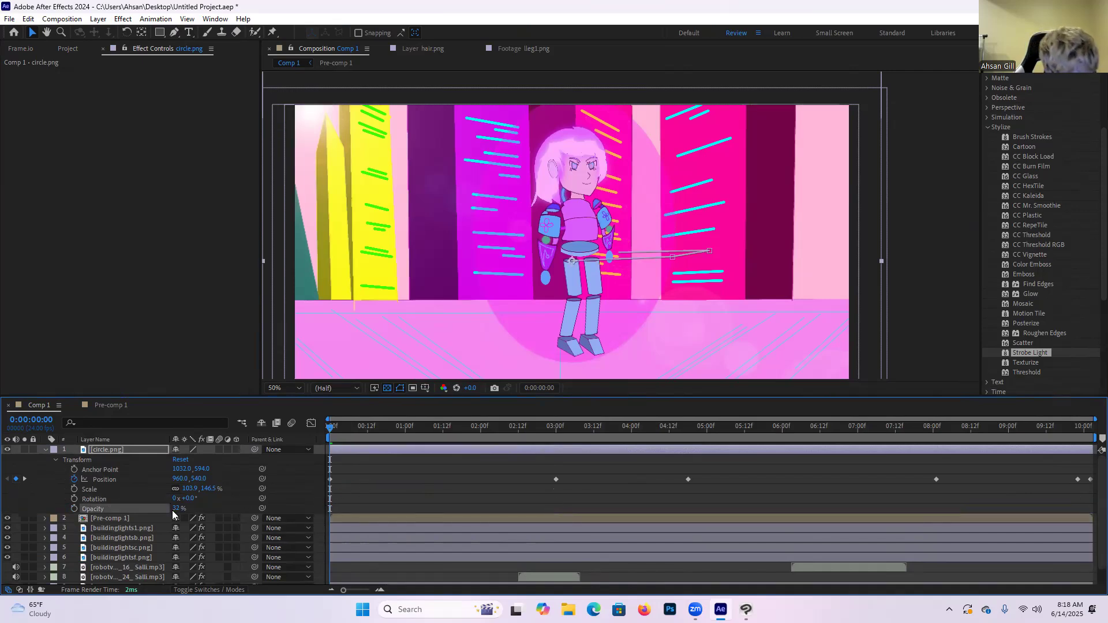
{"action": "left_click", "coordinate": [172, 510]}
{"action": "left_click_drag", "start_coordinate": [179, 509], "coordinate": [210, 509]}
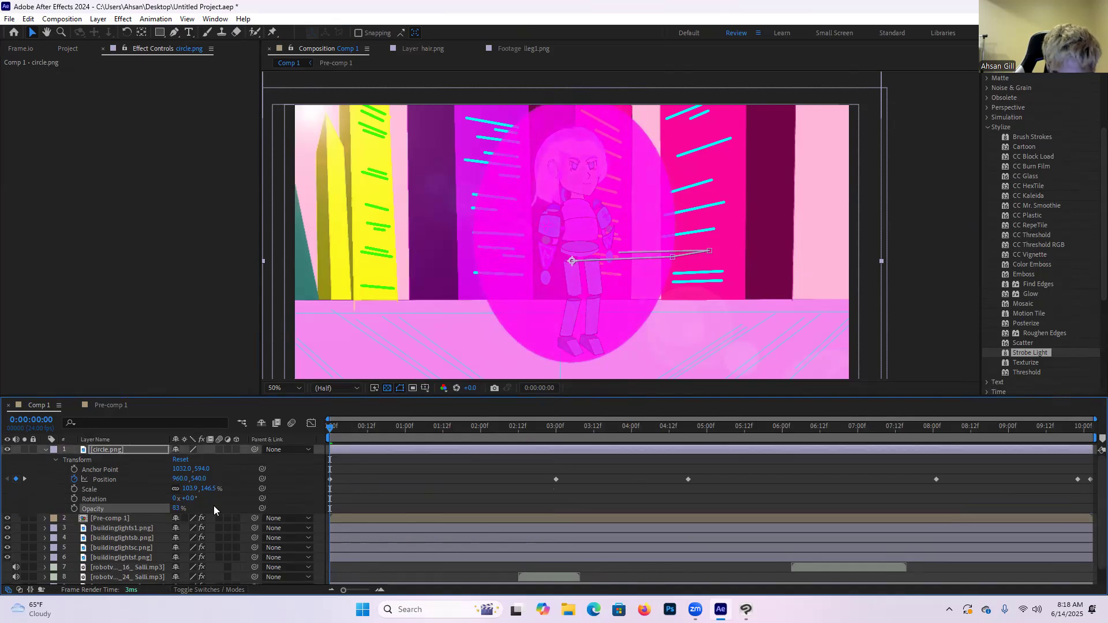
Step: Apply the CC Star Burst simulation effect to the circle.png layer
{"action": "left_click", "coordinate": [990, 116]}
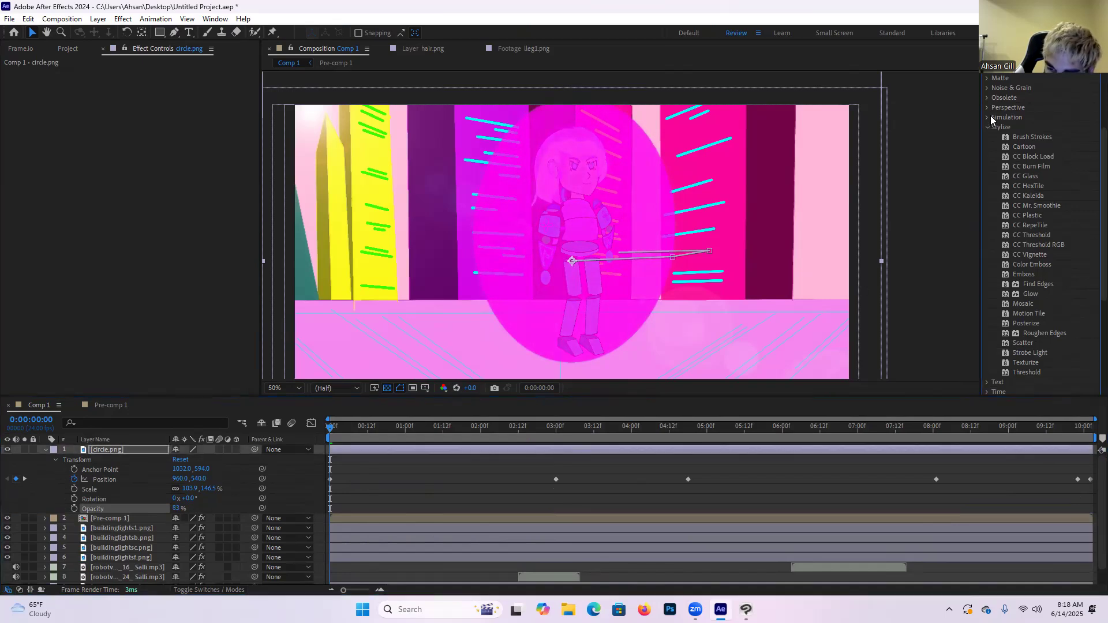
{"action": "left_click", "coordinate": [985, 118]}
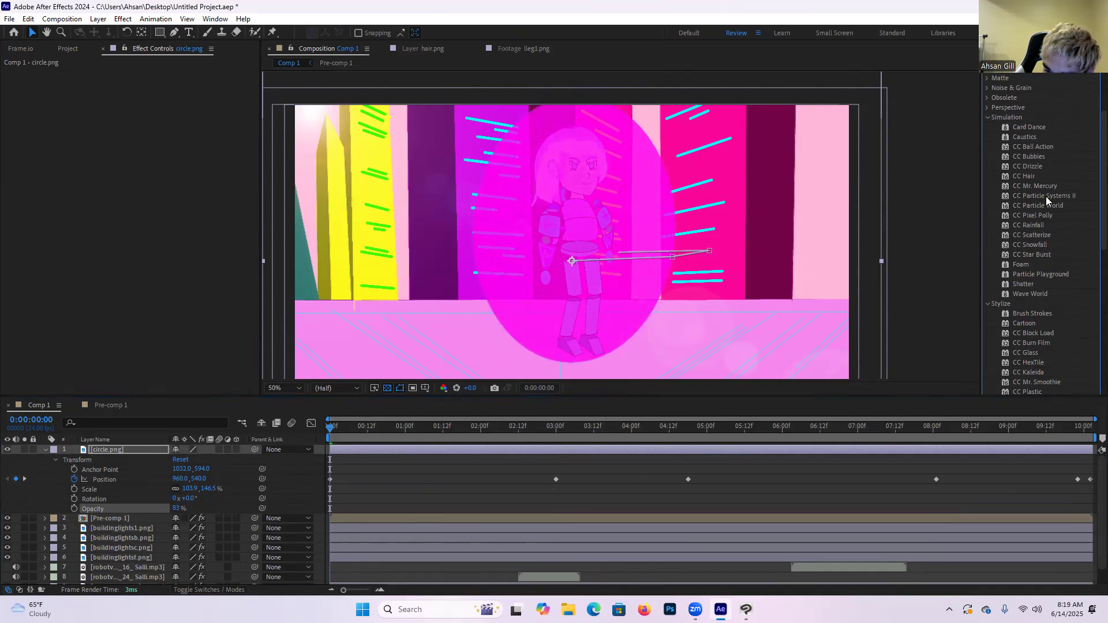
{"action": "double_click", "coordinate": [1035, 254]}
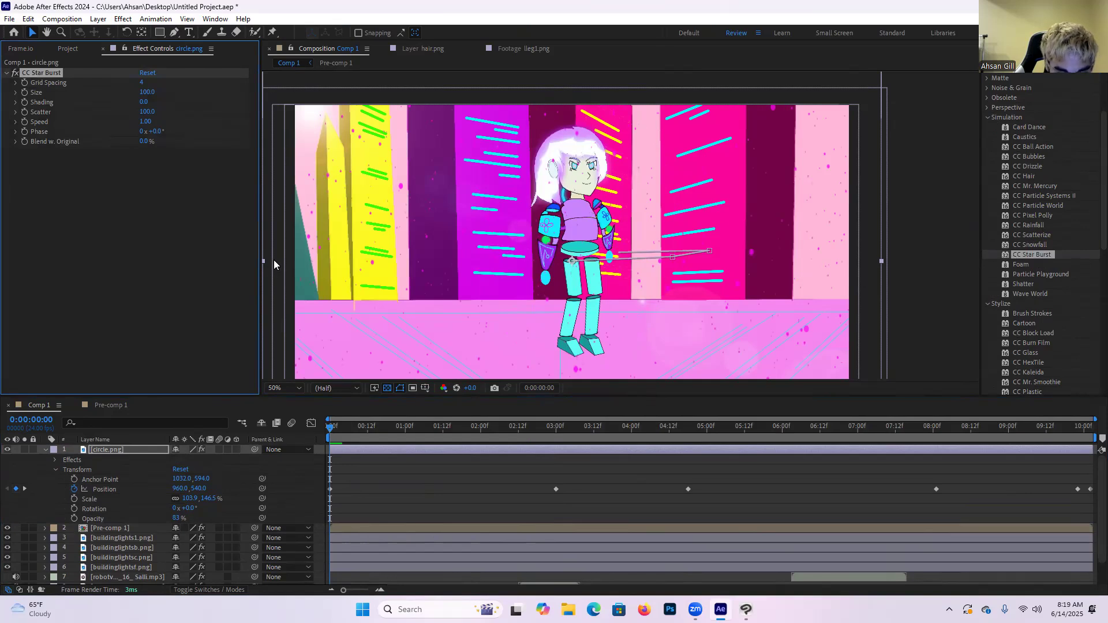
Step: Preview the CC Star Burst animation from the first frame, and delete the circle.png layer from Comp 1
{"action": "key", "text": "comma"}
{"action": "key", "text": "period"}
{"action": "key", "text": "space"}
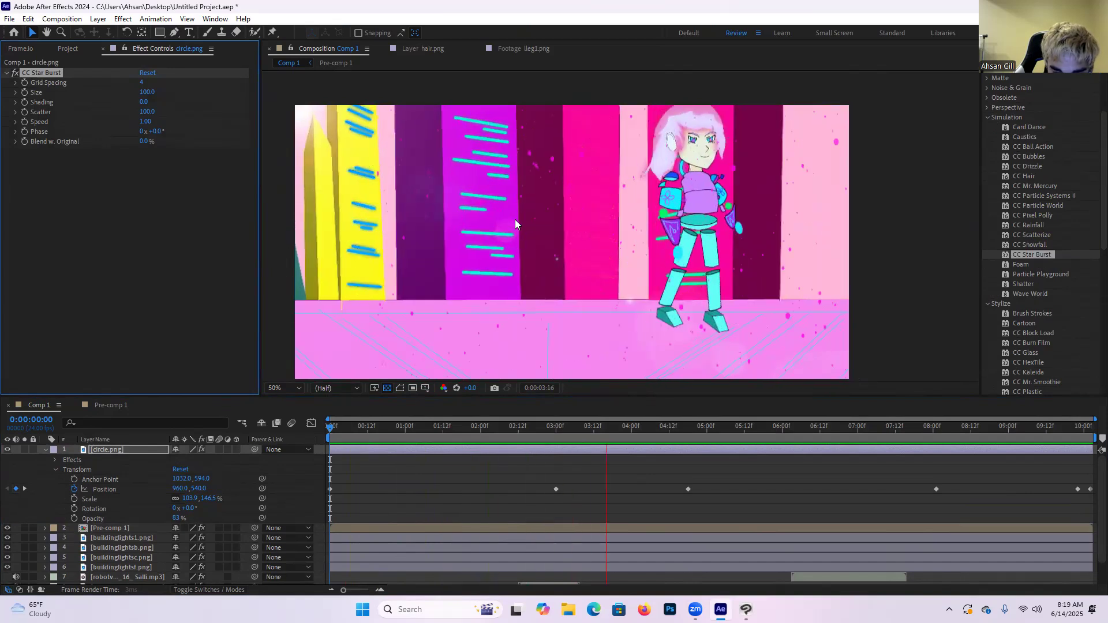
{"action": "key", "text": "space"}
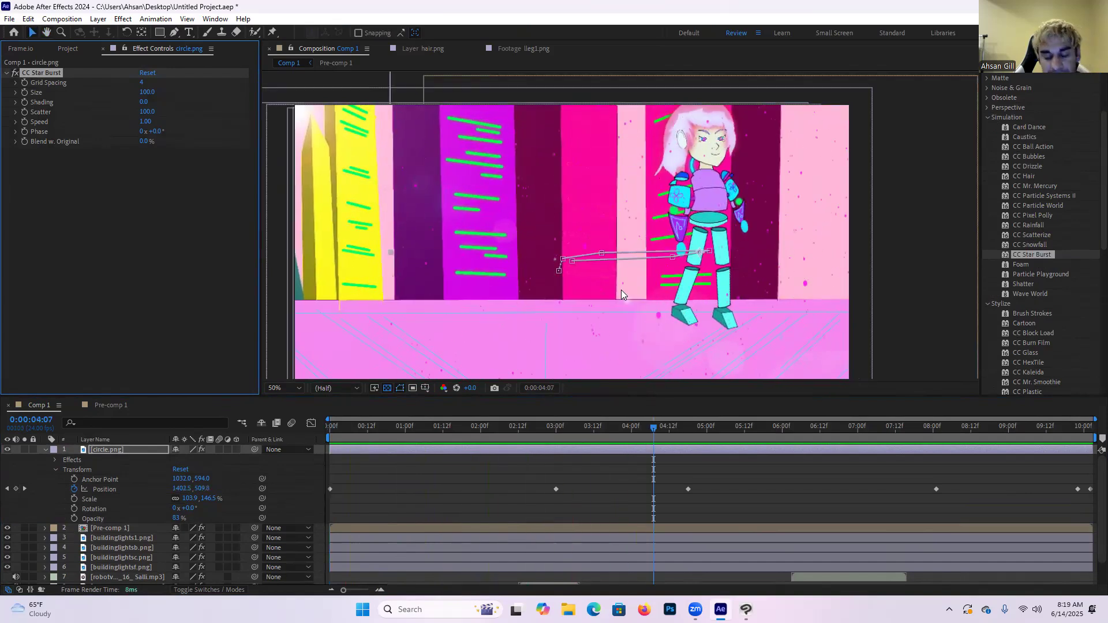
{"action": "left_click", "coordinate": [104, 450]}
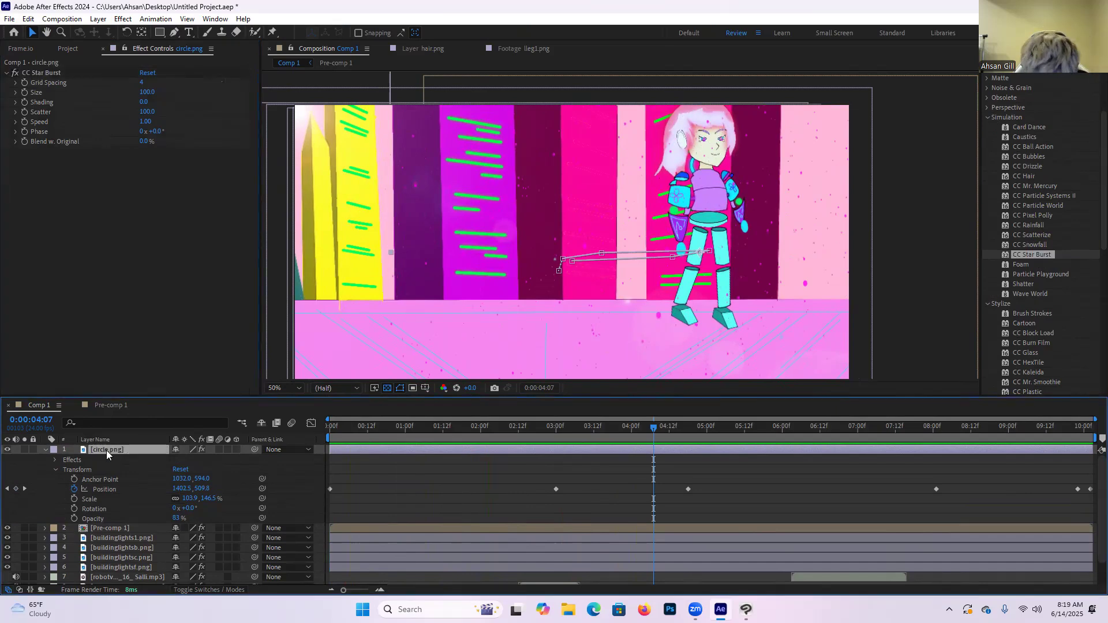
{"action": "key", "text": "Delete"}
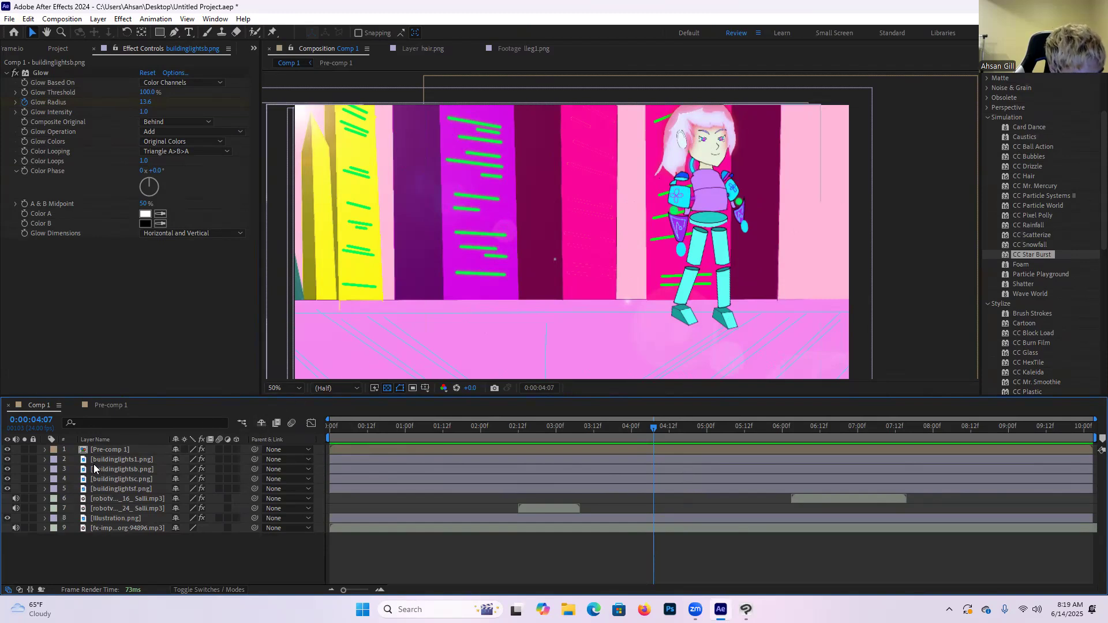
Step: Open Pre-comp 1 and examine the loweyeirisa.png and loweyeirisb.png layers around the 4-second mark
{"action": "double_click", "coordinate": [101, 450]}
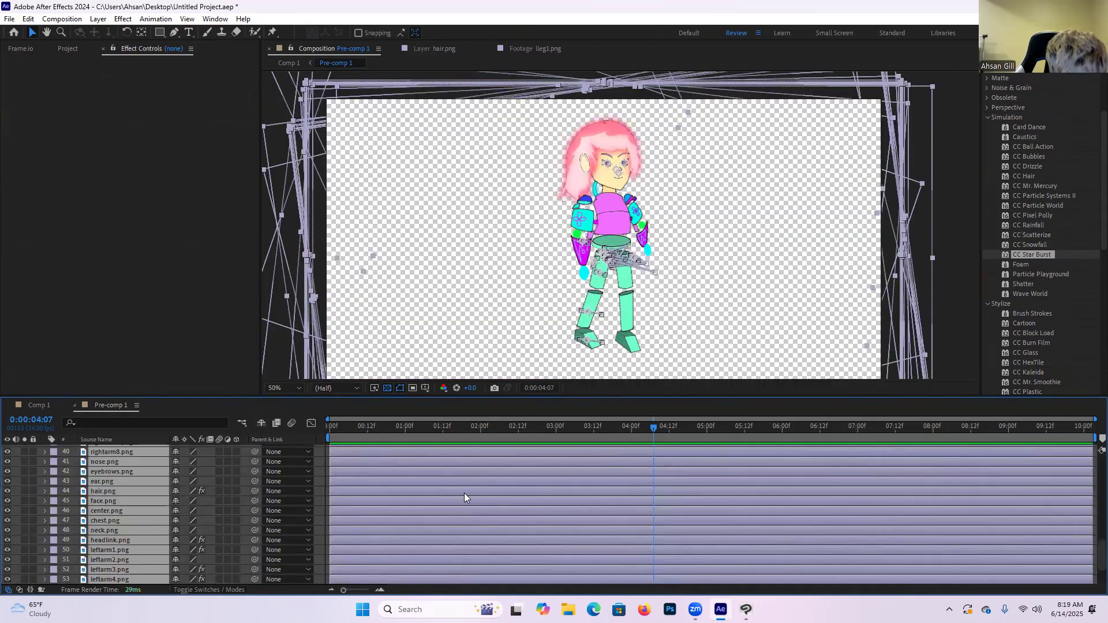
{"action": "scroll", "coordinate": [463, 497], "scroll_direction": "up", "scroll_amount": 8}
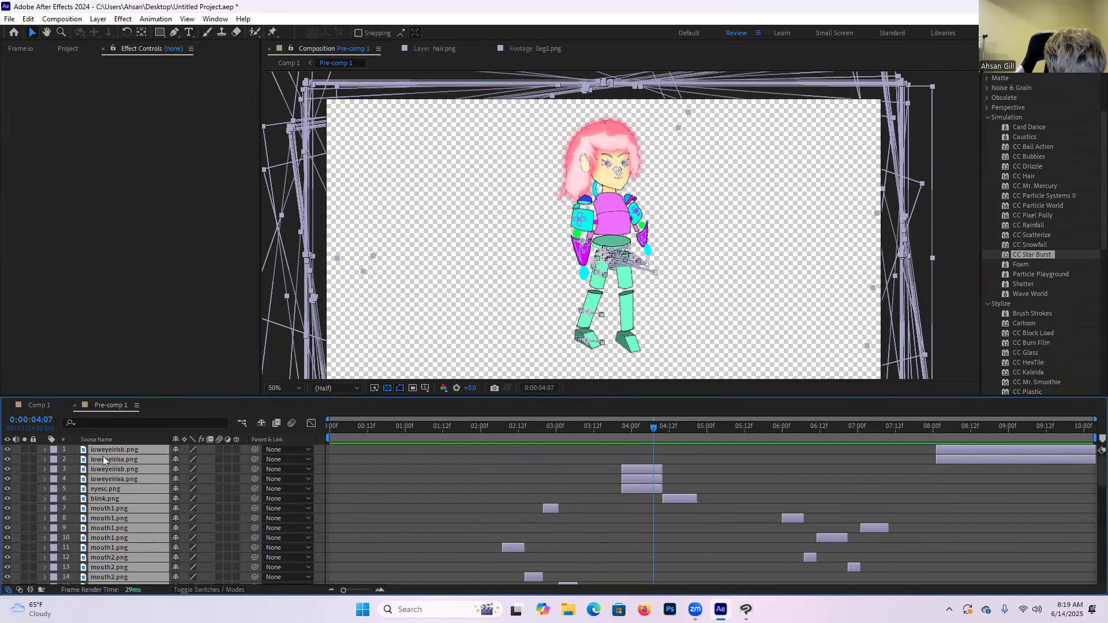
{"action": "left_click", "coordinate": [417, 489]}
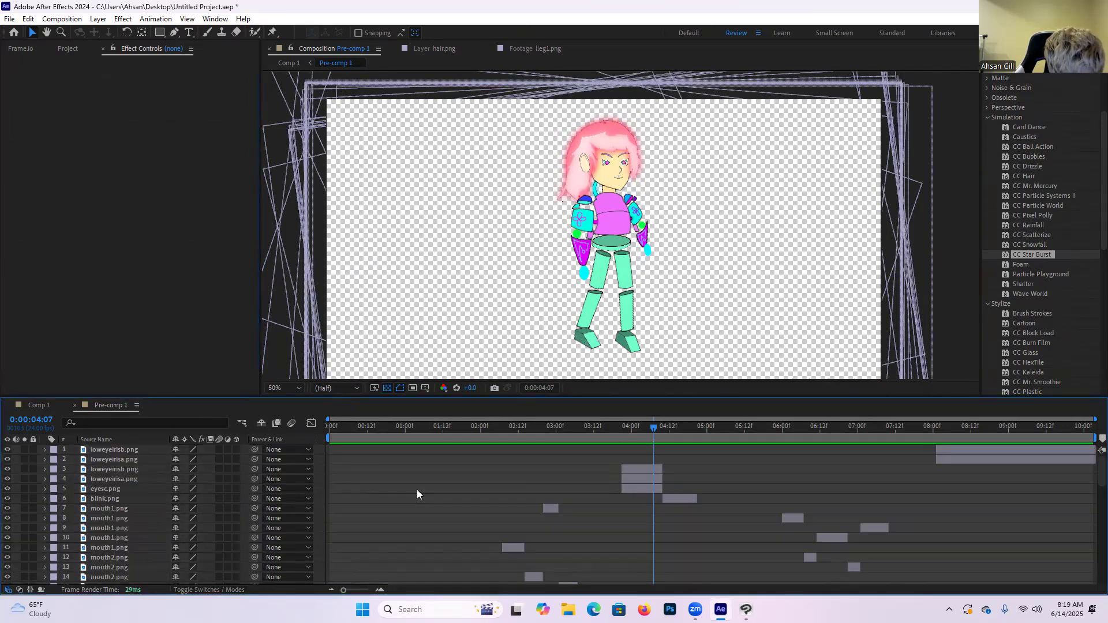
{"action": "left_click", "coordinate": [127, 479]}
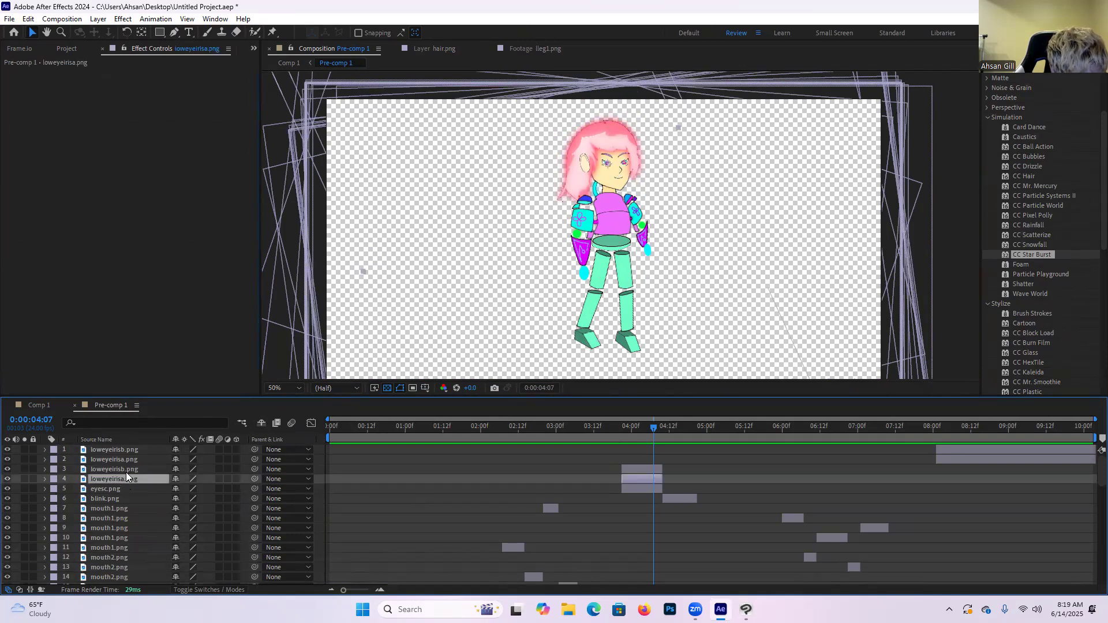
{"action": "left_click", "coordinate": [124, 469]}
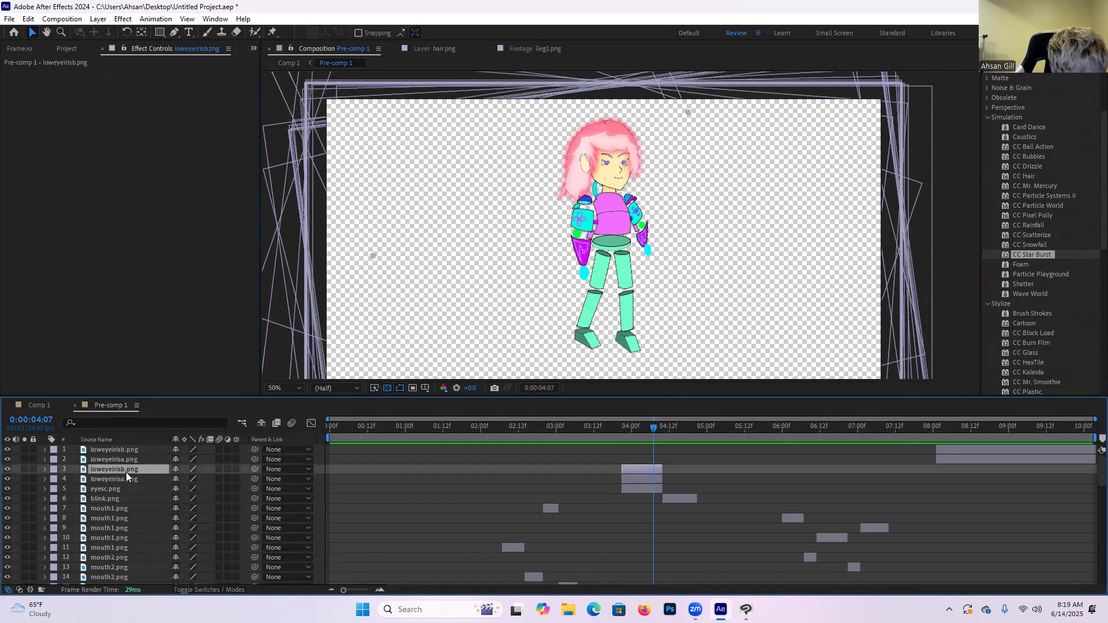
{"action": "mouse_move", "coordinate": [654, 430]}
{"action": "left_mouse_down"}
{"action": "mouse_move", "coordinate": [623, 430]}
{"action": "mouse_move", "coordinate": [652, 433]}
{"action": "left_mouse_up"}
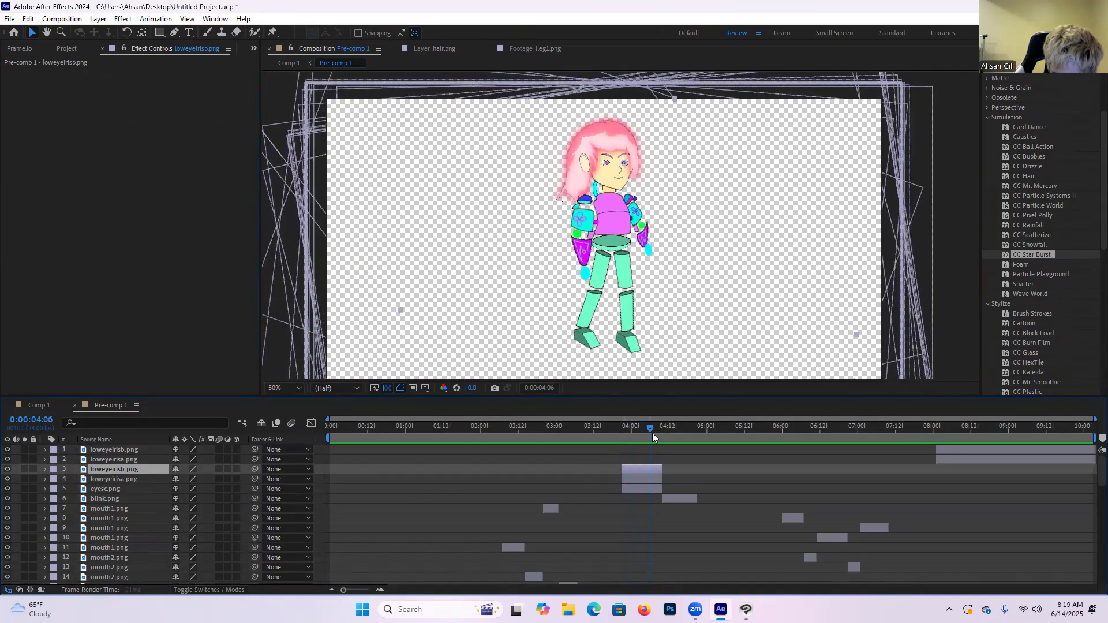
{"action": "scroll", "coordinate": [627, 491], "scroll_direction": "down", "scroll_amount": 1}
{"action": "scroll", "coordinate": [636, 475], "scroll_direction": "up", "scroll_amount": 1}
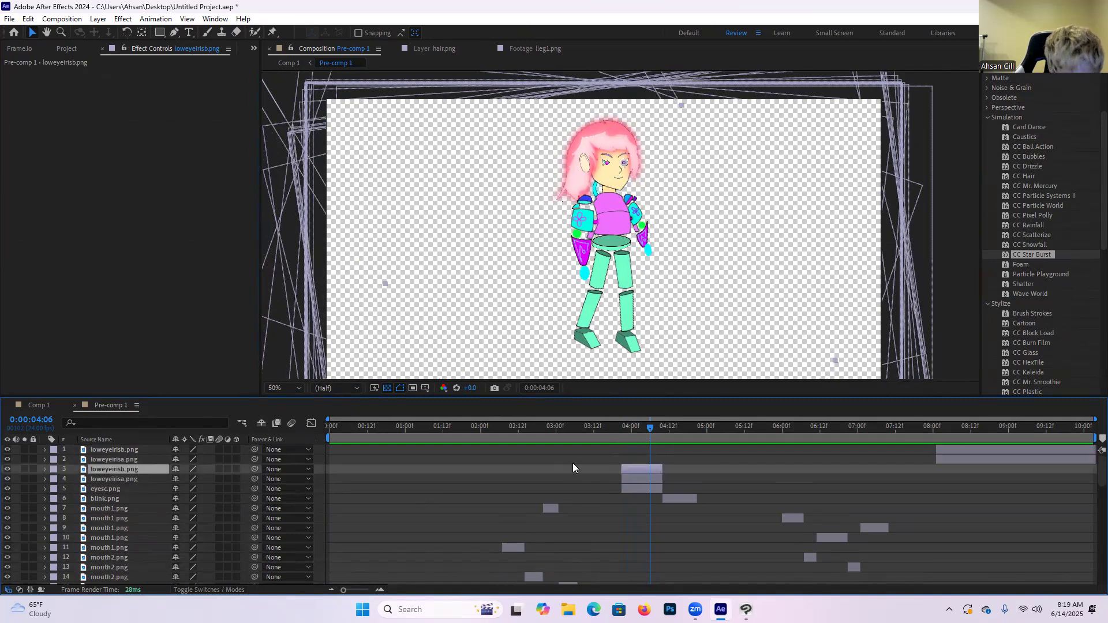
Step: Go to 0:00:04:22 and inspect the irisa.png, irisb.png and eyesa.png layers that begin around that time
{"action": "left_click_drag", "start_coordinate": [647, 428], "coordinate": [699, 435]}
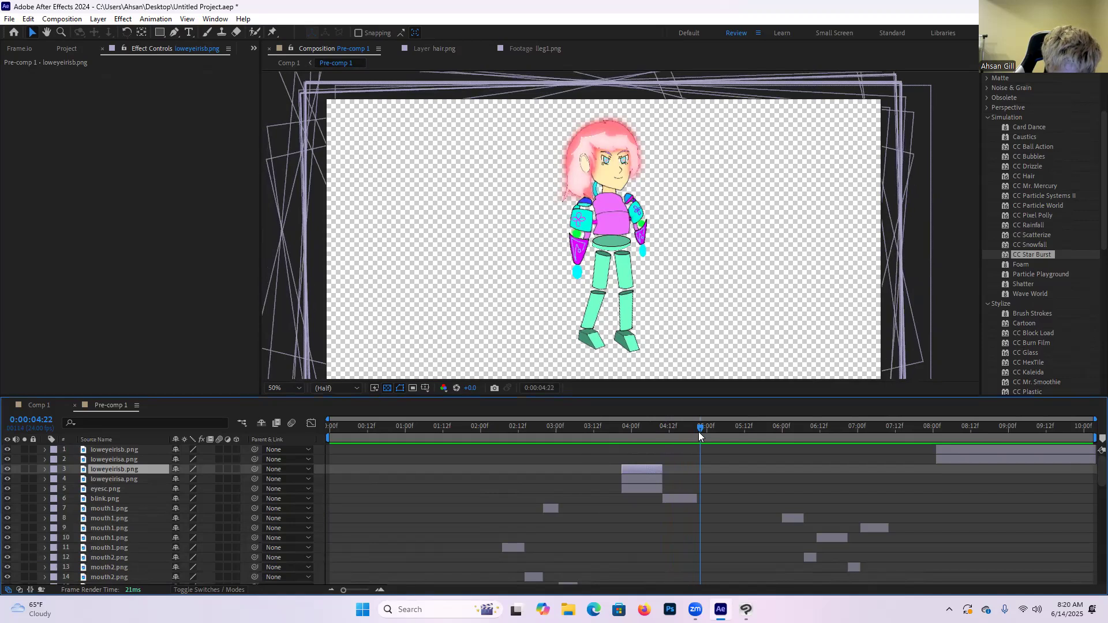
{"action": "scroll", "coordinate": [731, 536], "scroll_direction": "down", "scroll_amount": 3}
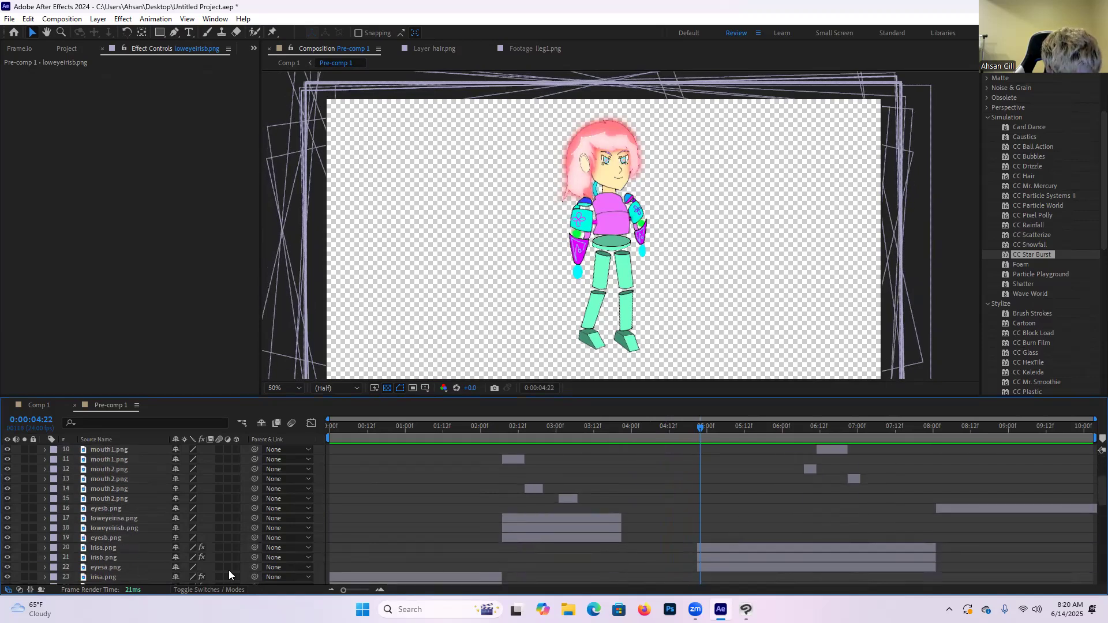
{"action": "left_click", "coordinate": [702, 548]}
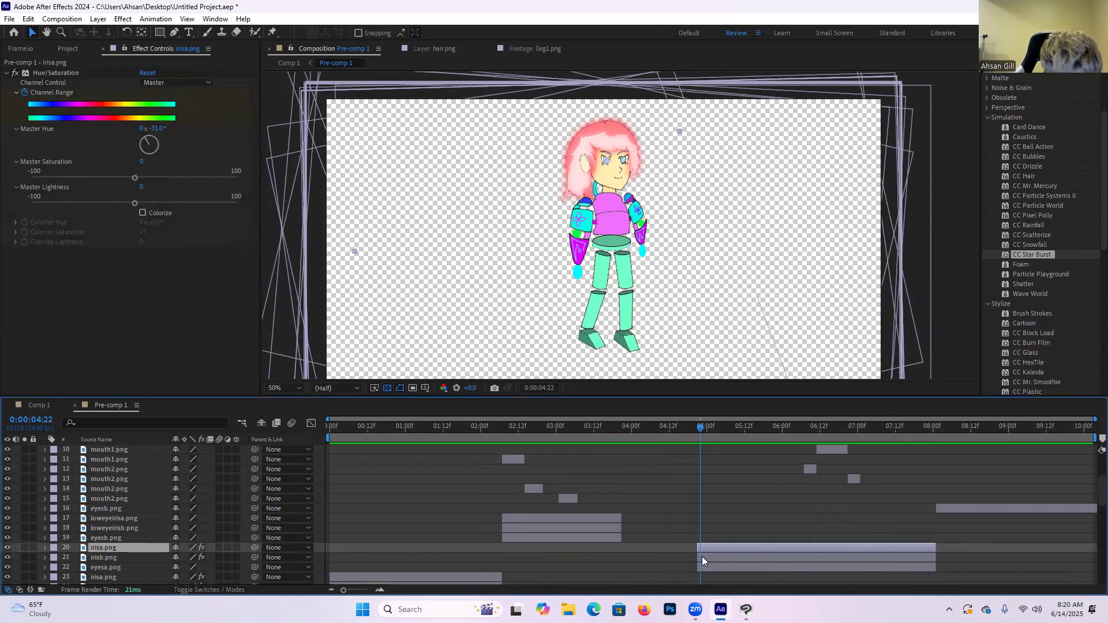
{"action": "left_click", "coordinate": [702, 557]}
{"action": "left_click", "coordinate": [705, 569]}
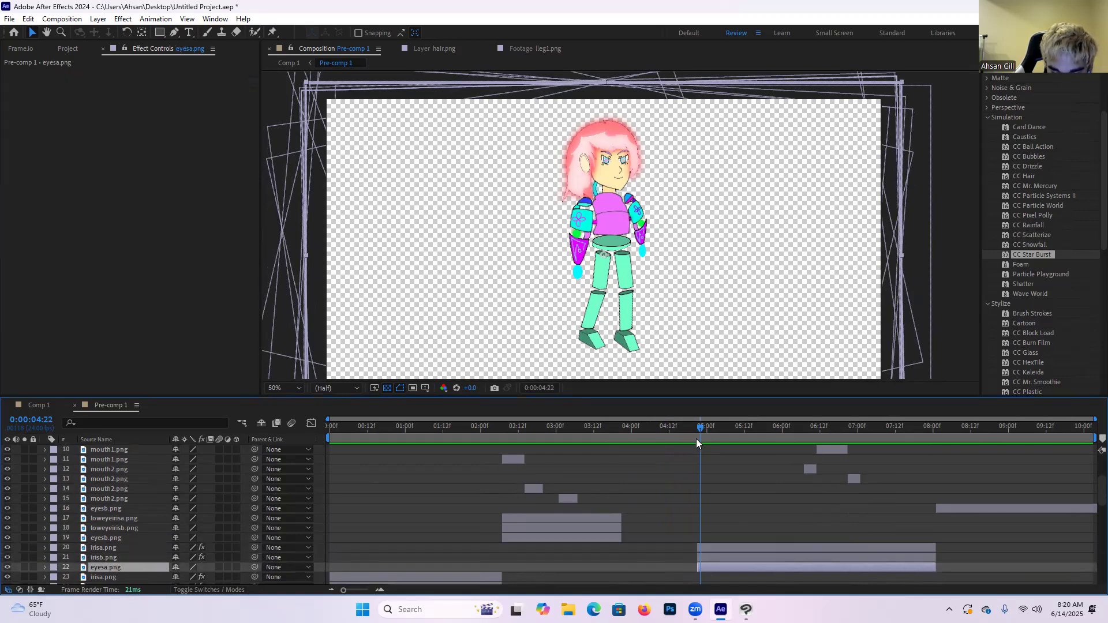
Step: Look through the whole Pre-comp 1 layer list to review the character's separate eye, mouth, arm and leg parts
{"action": "scroll", "coordinate": [647, 467], "scroll_direction": "down", "scroll_amount": 2}
{"action": "scroll", "coordinate": [642, 476], "scroll_direction": "up", "scroll_amount": 5}
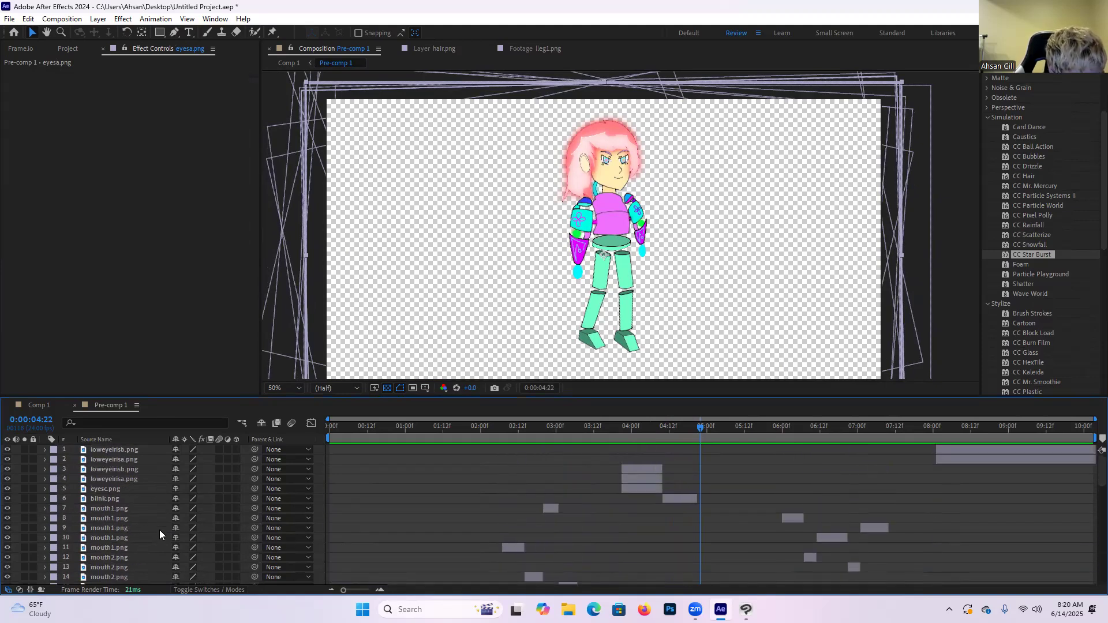
{"action": "scroll", "coordinate": [159, 526], "scroll_direction": "down", "scroll_amount": 7}
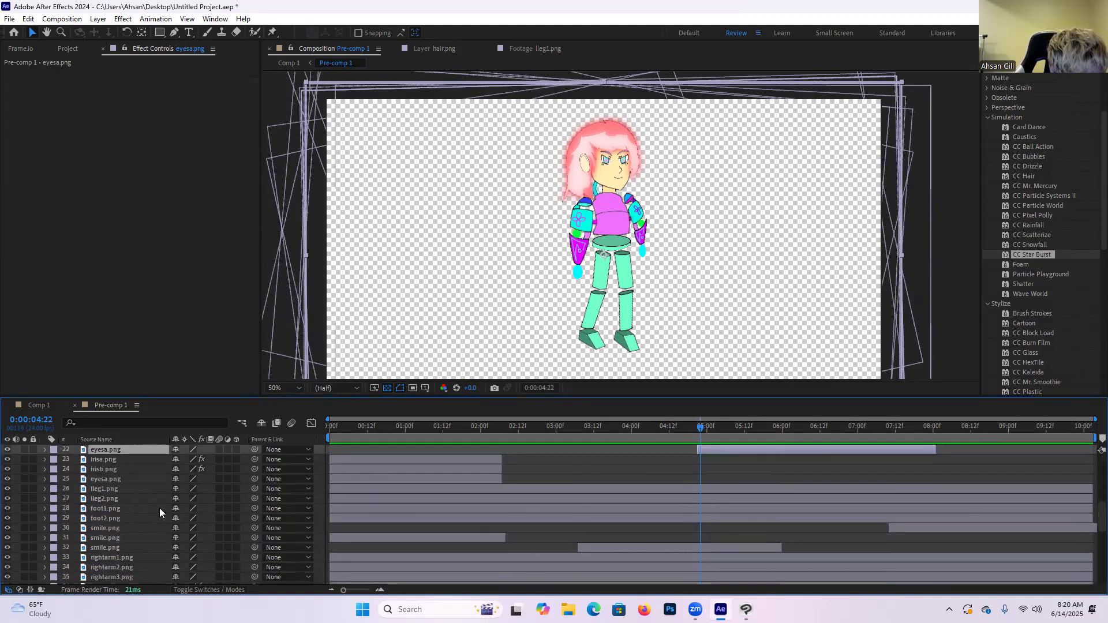
{"action": "scroll", "coordinate": [167, 511], "scroll_direction": "up", "scroll_amount": 7}
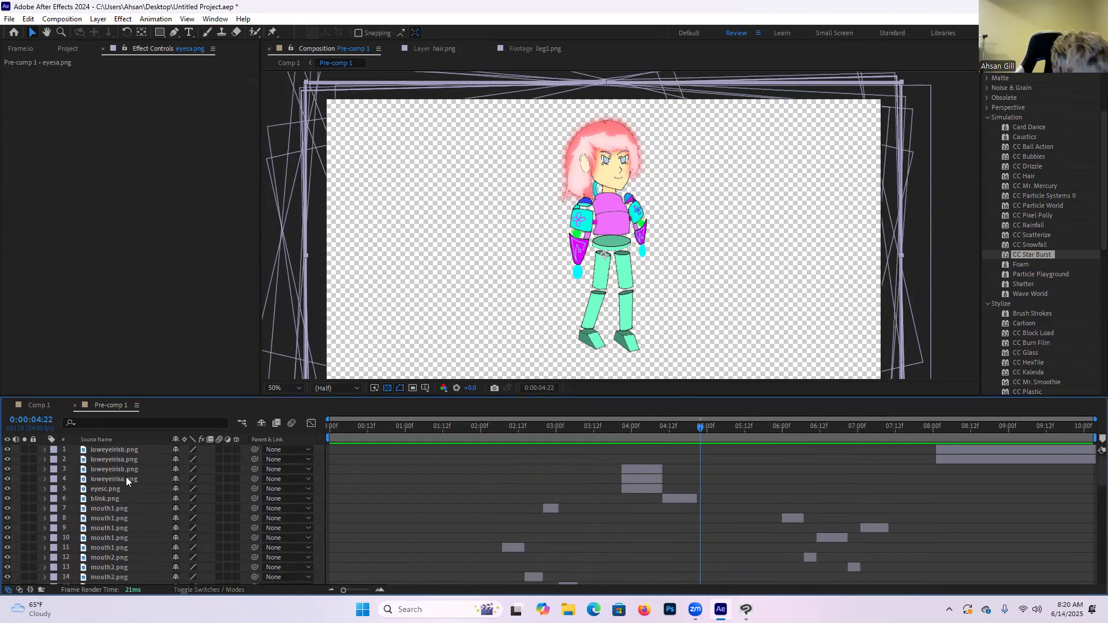
{"action": "scroll", "coordinate": [124, 490], "scroll_direction": "down", "scroll_amount": 4}
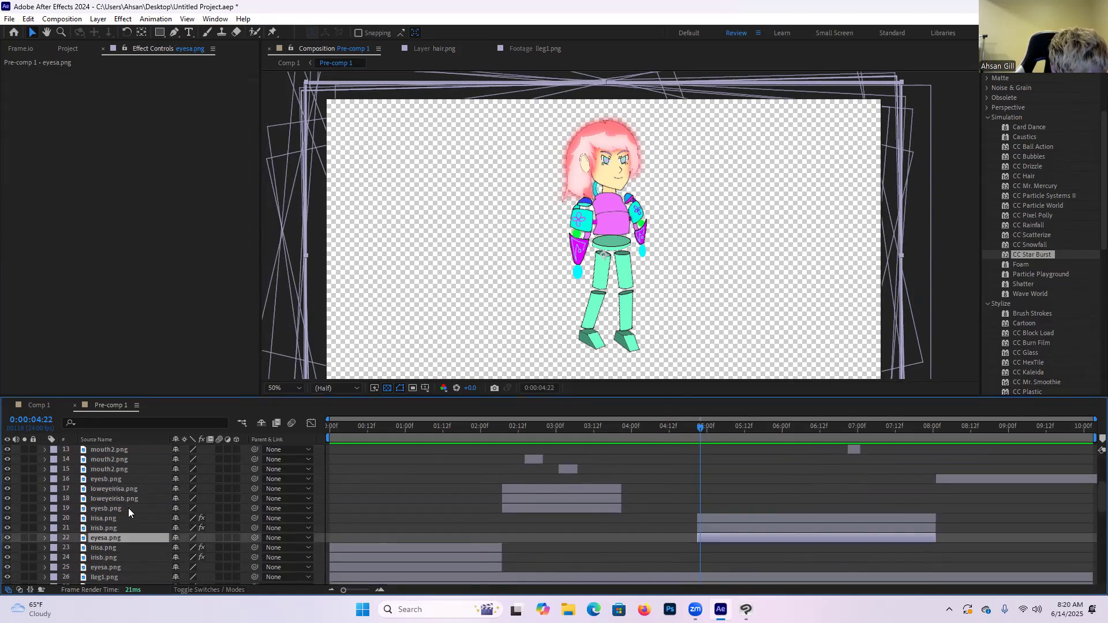
{"action": "scroll", "coordinate": [128, 508], "scroll_direction": "down", "scroll_amount": 11}
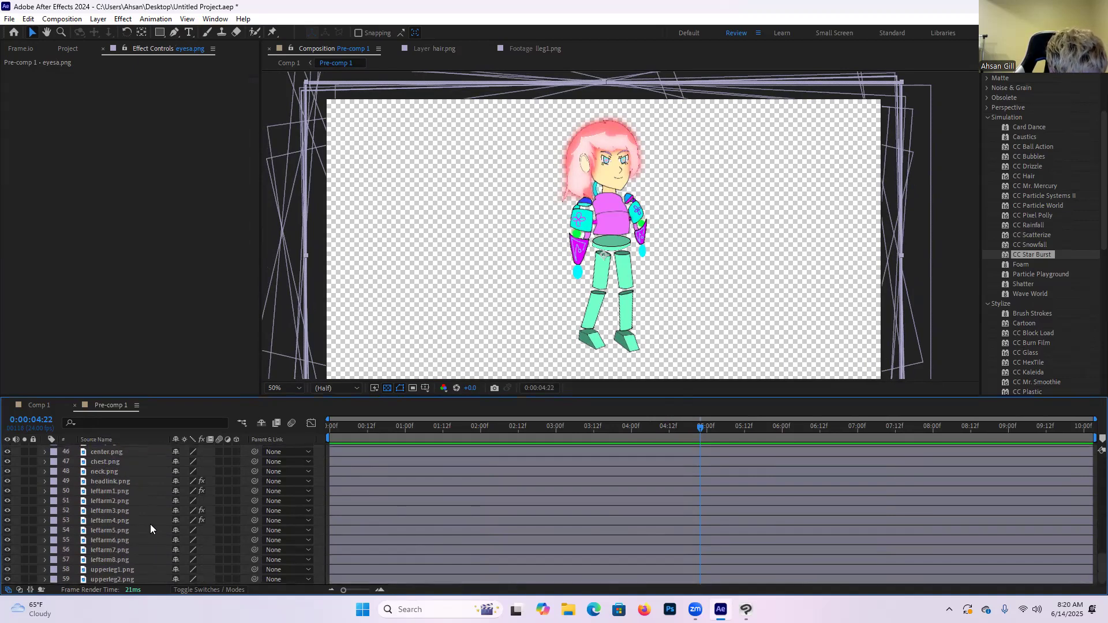
{"action": "scroll", "coordinate": [144, 520], "scroll_direction": "up", "scroll_amount": 15}
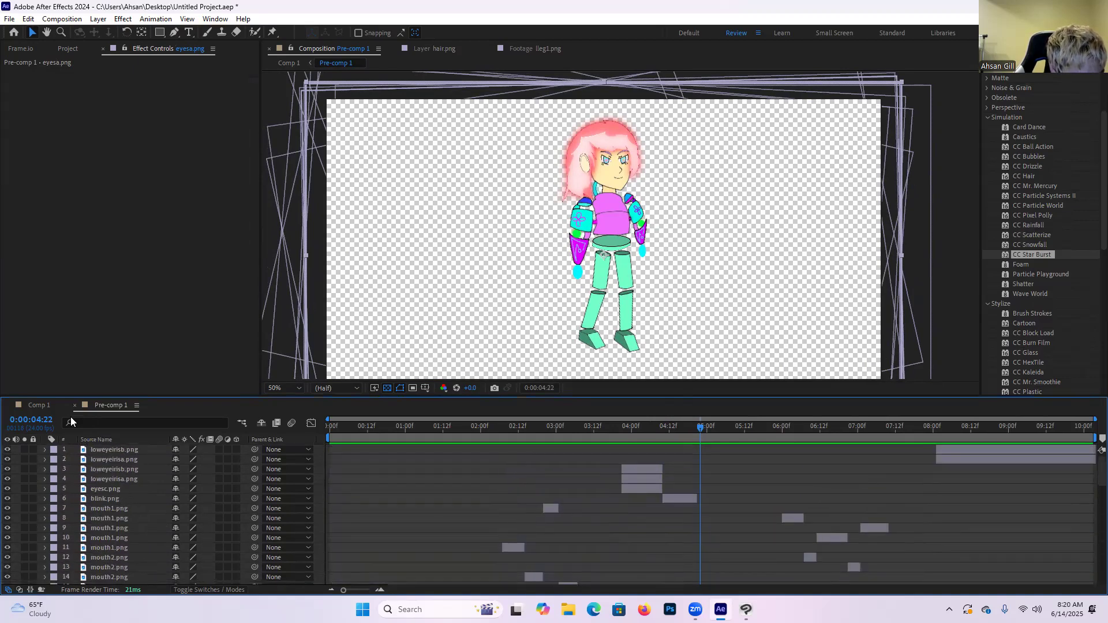
Step: Return to Comp 1 and go back to the first frame of the animation
{"action": "left_click", "coordinate": [38, 406]}
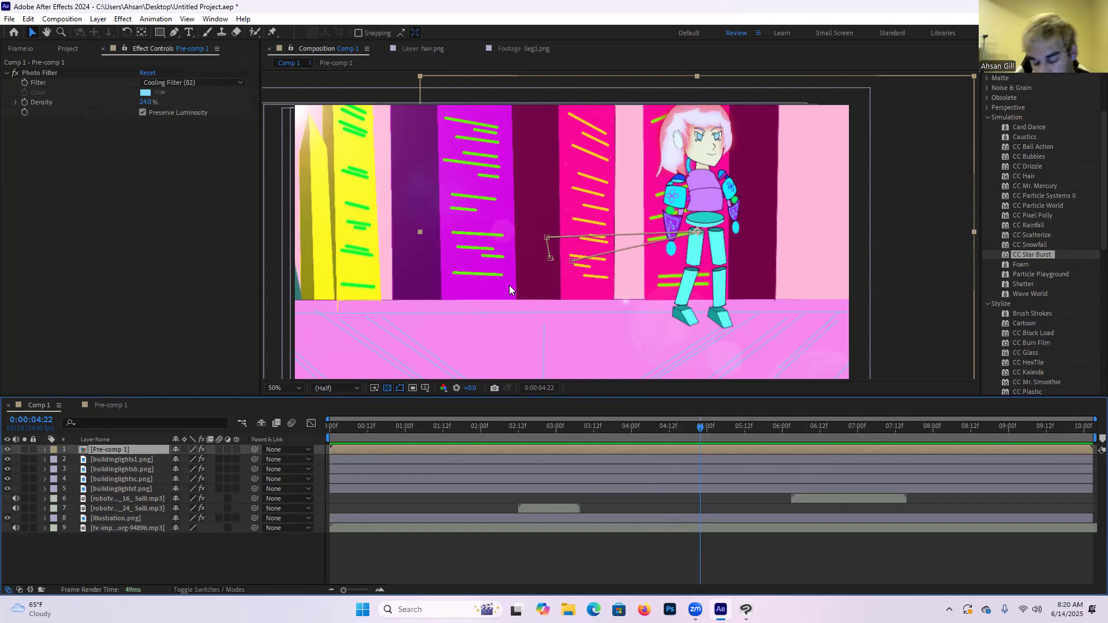
{"action": "left_click_drag", "start_coordinate": [701, 426], "coordinate": [499, 428]}
{"action": "key", "text": "Home"}
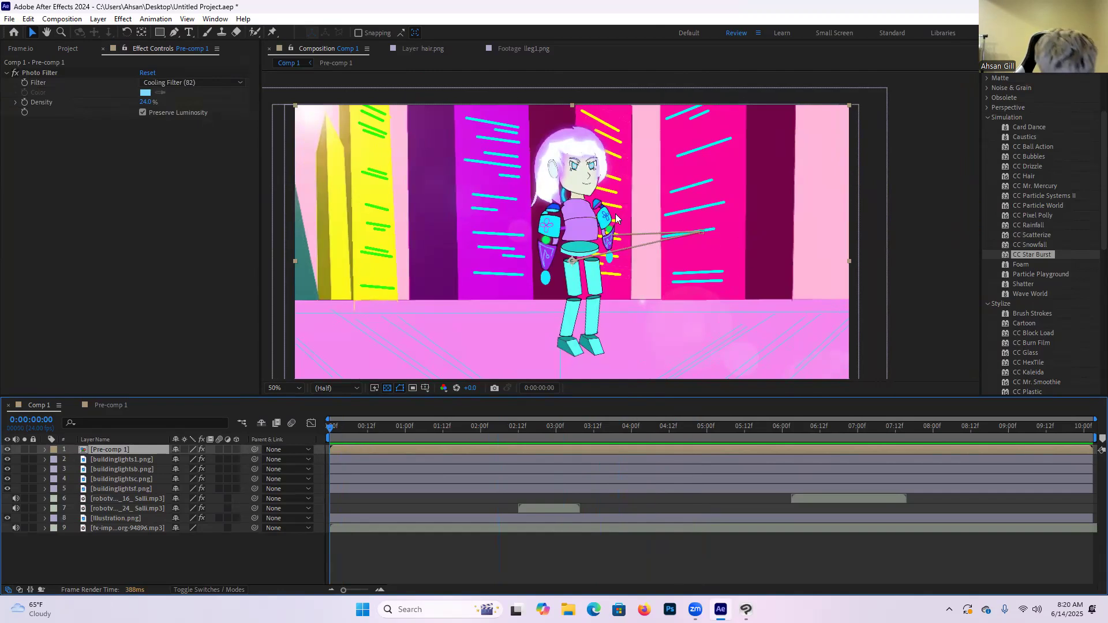
{"action": "mouse_move", "coordinate": [721, 609]}
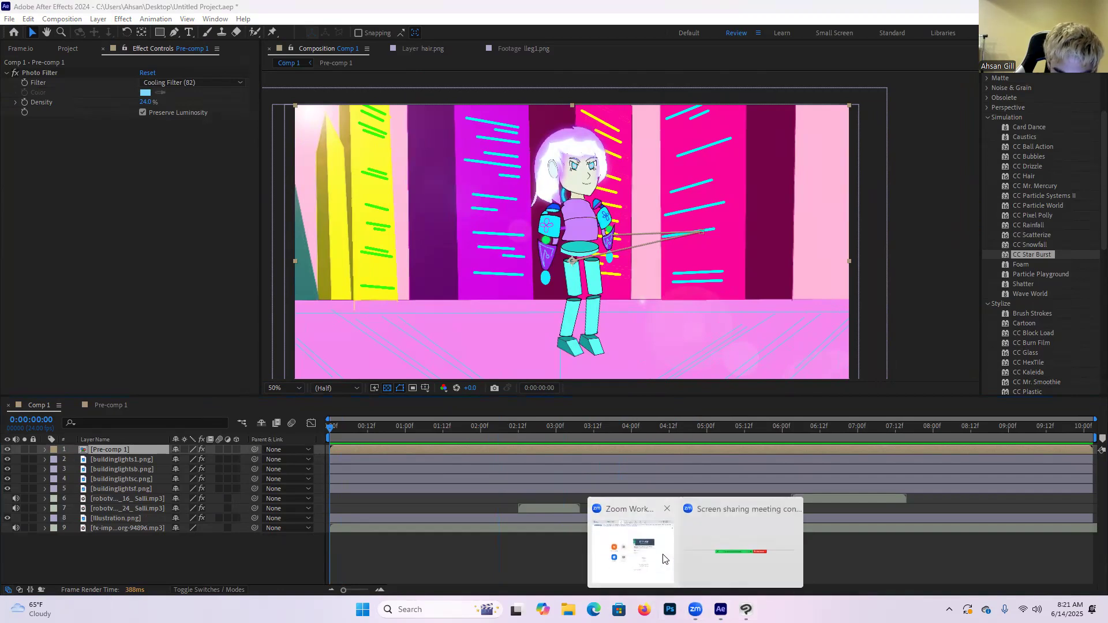
{"action": "left_click", "coordinate": [664, 559]}
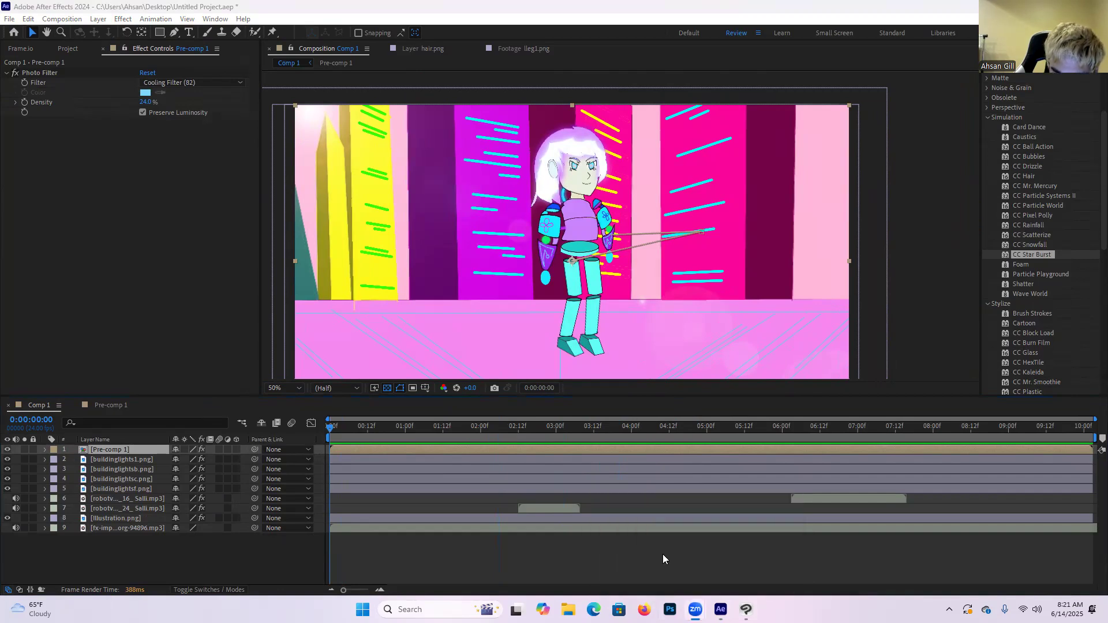